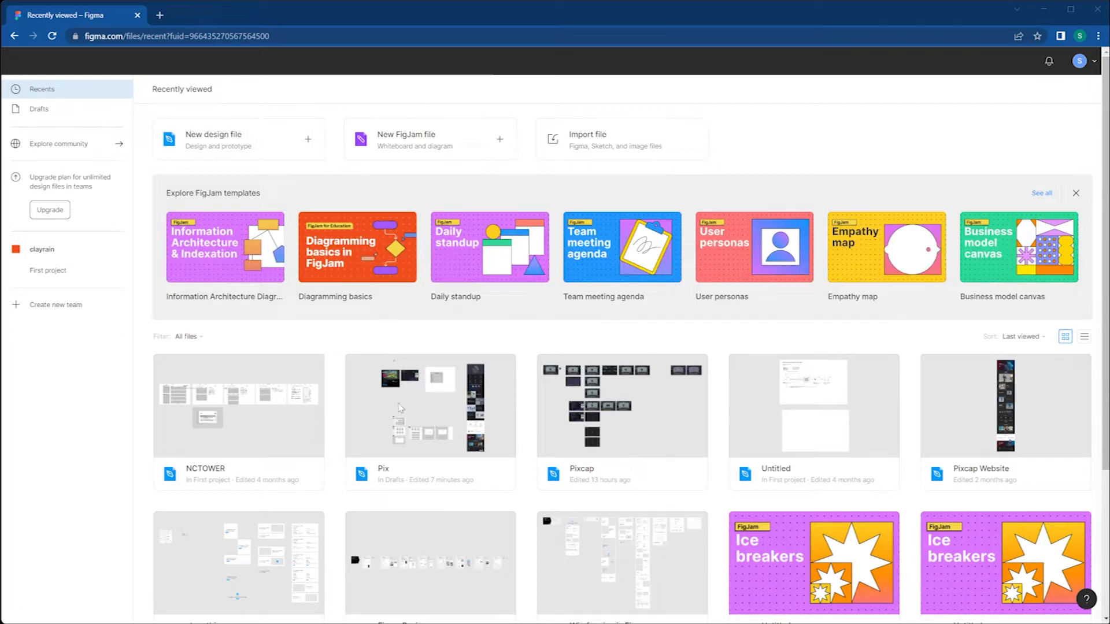
Open the Pix file and look over its wireframe frames and page designs across the canvas
{"action": "double_click", "coordinate": [467, 420]}
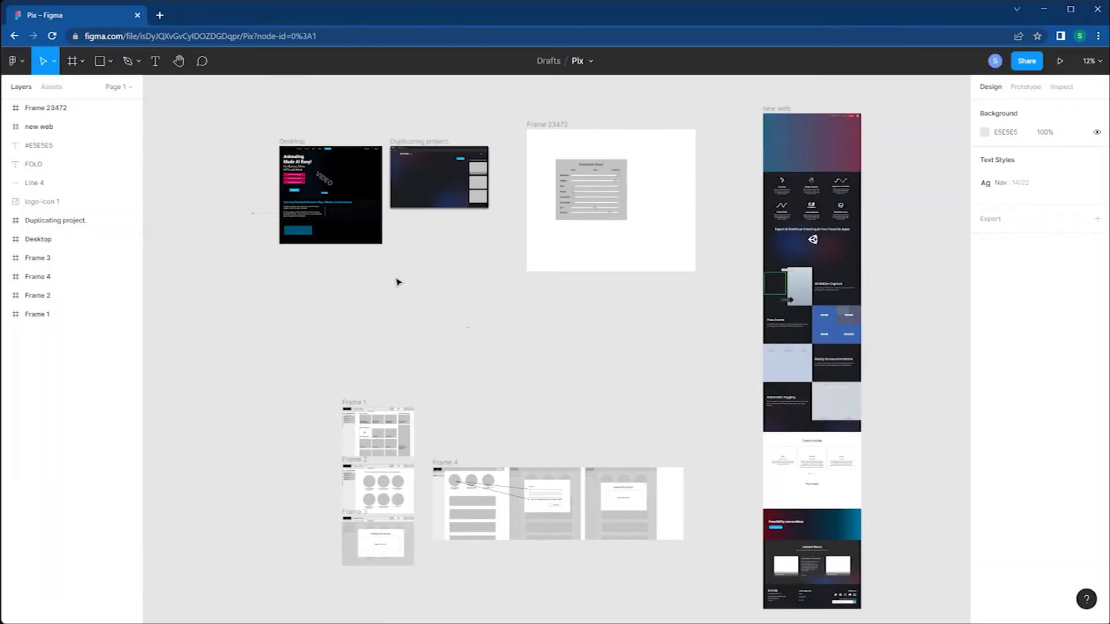
{"action": "left_click_drag", "start_coordinate": [433, 295], "coordinate": [454, 231]}
{"action": "left_click_drag", "start_coordinate": [481, 326], "coordinate": [470, 231]}
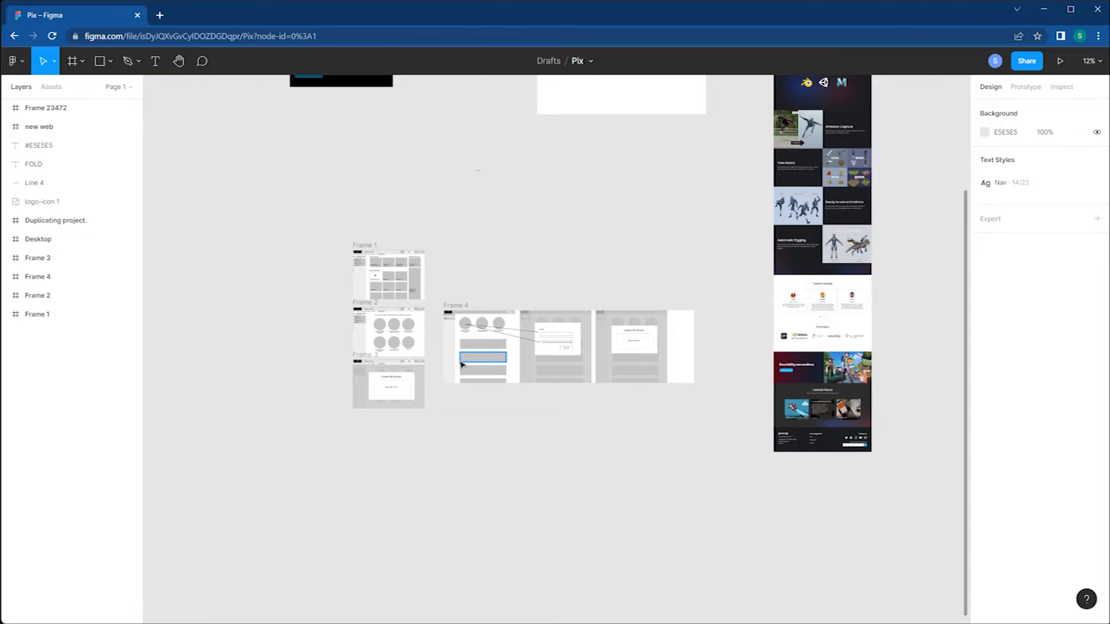
{"action": "scroll", "coordinate": [462, 364], "scroll_direction": "up", "scroll_amount": 5}
{"action": "scroll", "coordinate": [462, 365], "scroll_direction": "up", "scroll_amount": 1}
{"action": "scroll", "coordinate": [462, 364], "scroll_direction": "down", "scroll_amount": 3}
{"action": "scroll", "coordinate": [462, 364], "scroll_direction": "up", "scroll_amount": 2}
{"action": "scroll", "coordinate": [462, 364], "scroll_direction": "down", "scroll_amount": 2}
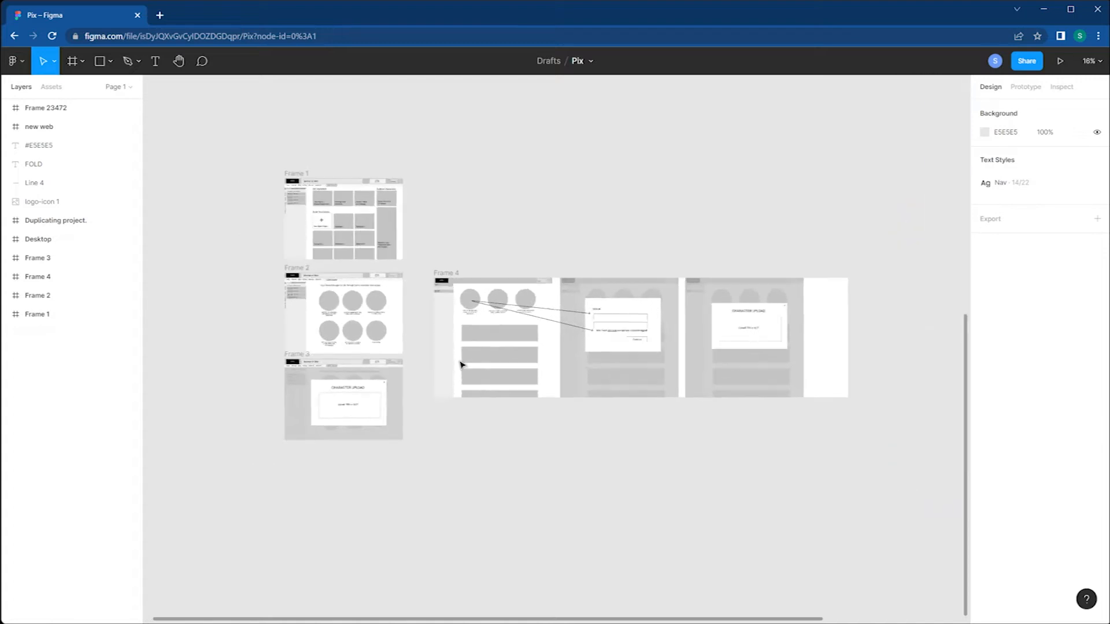
{"action": "left_click_drag", "start_coordinate": [458, 361], "coordinate": [395, 411]}
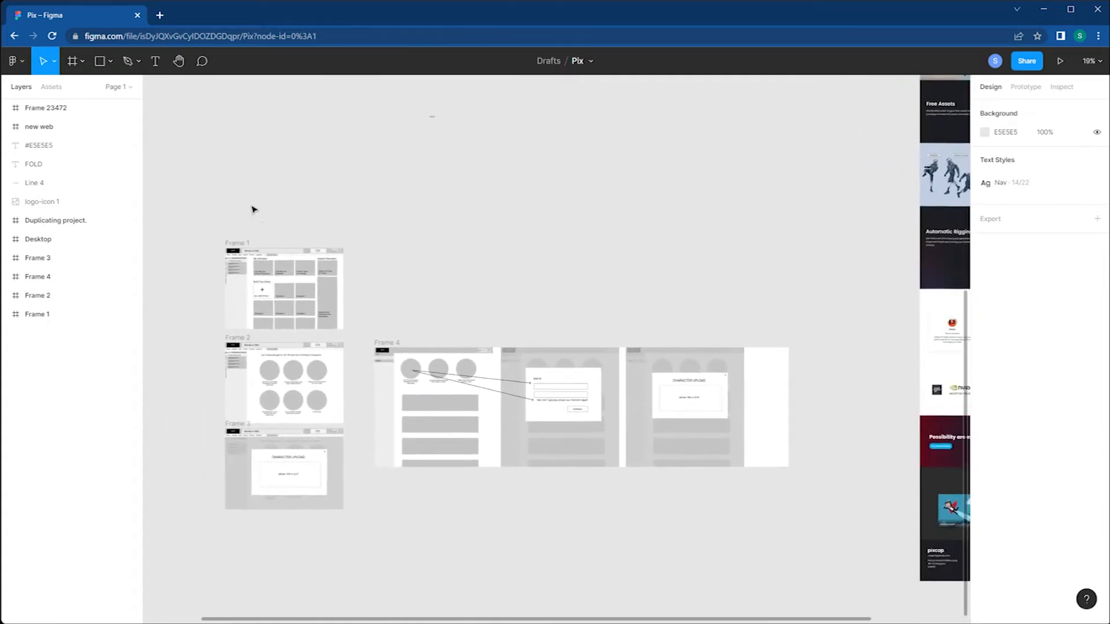
{"action": "left_click", "coordinate": [179, 61]}
{"action": "left_click_drag", "start_coordinate": [409, 225], "coordinate": [483, 300]}
{"action": "scroll", "coordinate": [484, 300], "scroll_direction": "up", "scroll_amount": 3}
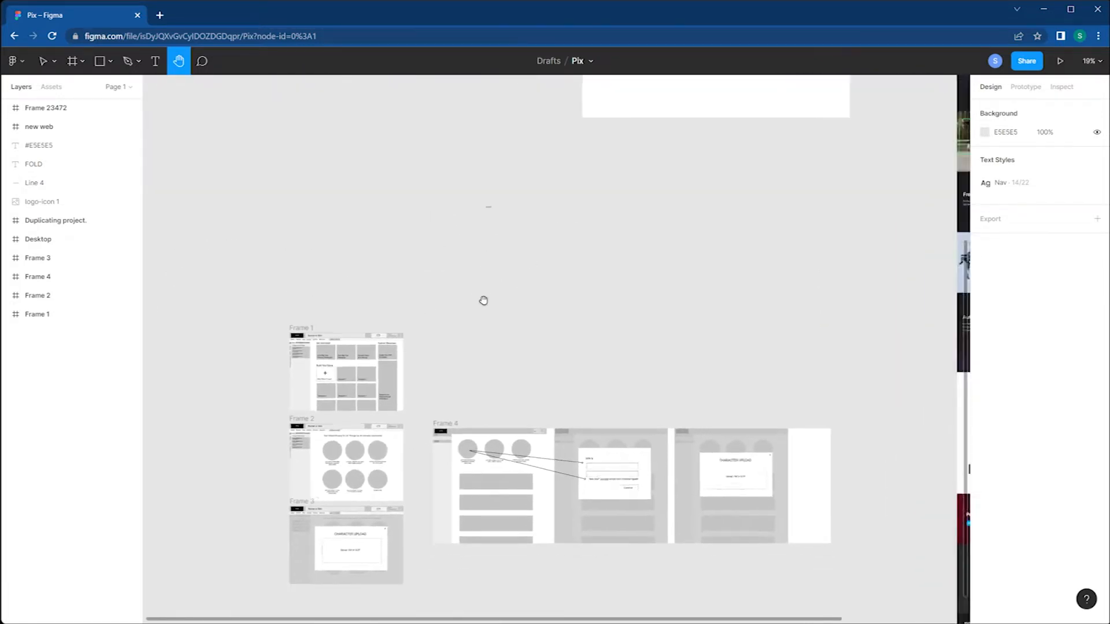
{"action": "scroll", "coordinate": [483, 300], "scroll_direction": "up", "scroll_amount": 1}
{"action": "left_click_drag", "start_coordinate": [421, 433], "coordinate": [467, 498]}
{"action": "left_click_drag", "start_coordinate": [454, 285], "coordinate": [484, 433]}
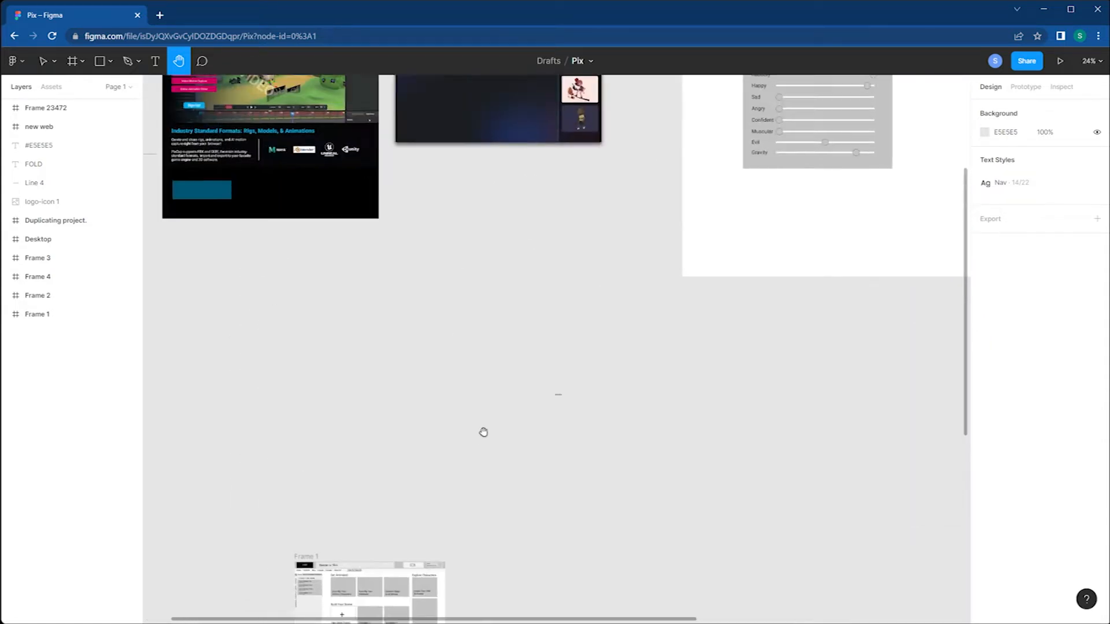
{"action": "left_click_drag", "start_coordinate": [289, 371], "coordinate": [317, 243]}
{"action": "left_click_drag", "start_coordinate": [472, 531], "coordinate": [438, 332]}
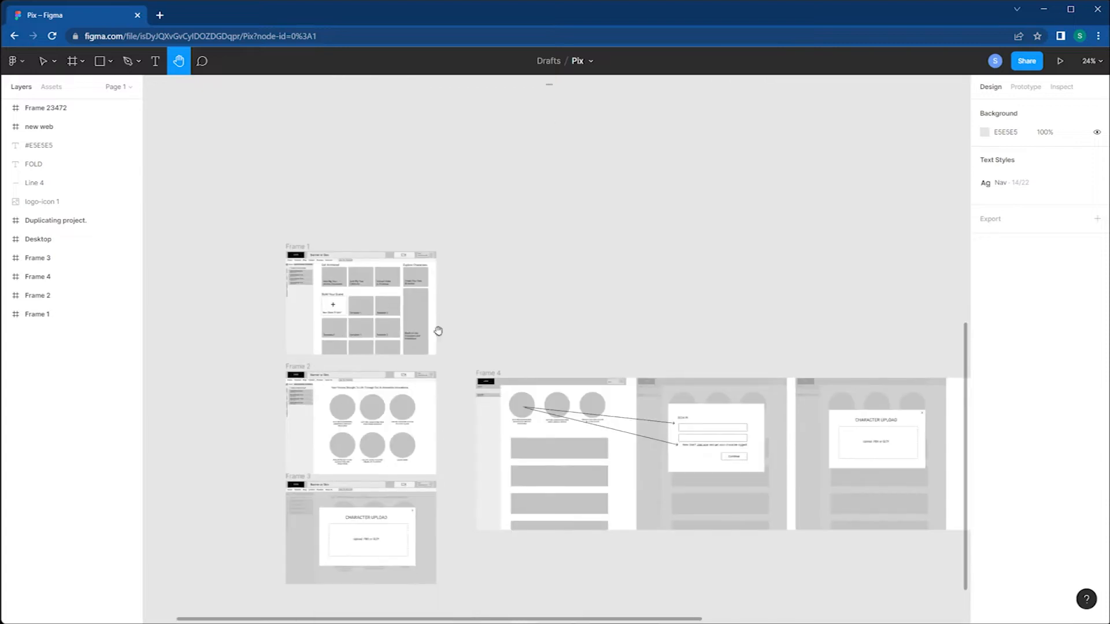
{"action": "left_click_drag", "start_coordinate": [528, 404], "coordinate": [496, 273]}
Return to the file browser and create a new design file
{"action": "left_click", "coordinate": [14, 61]}
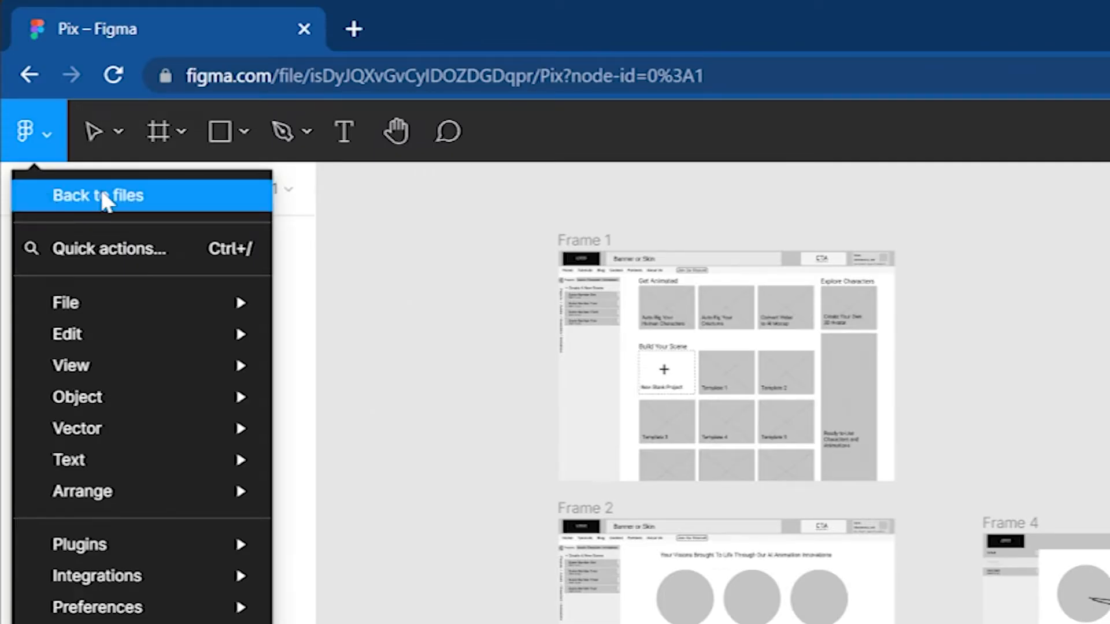
{"action": "left_click", "coordinate": [104, 199]}
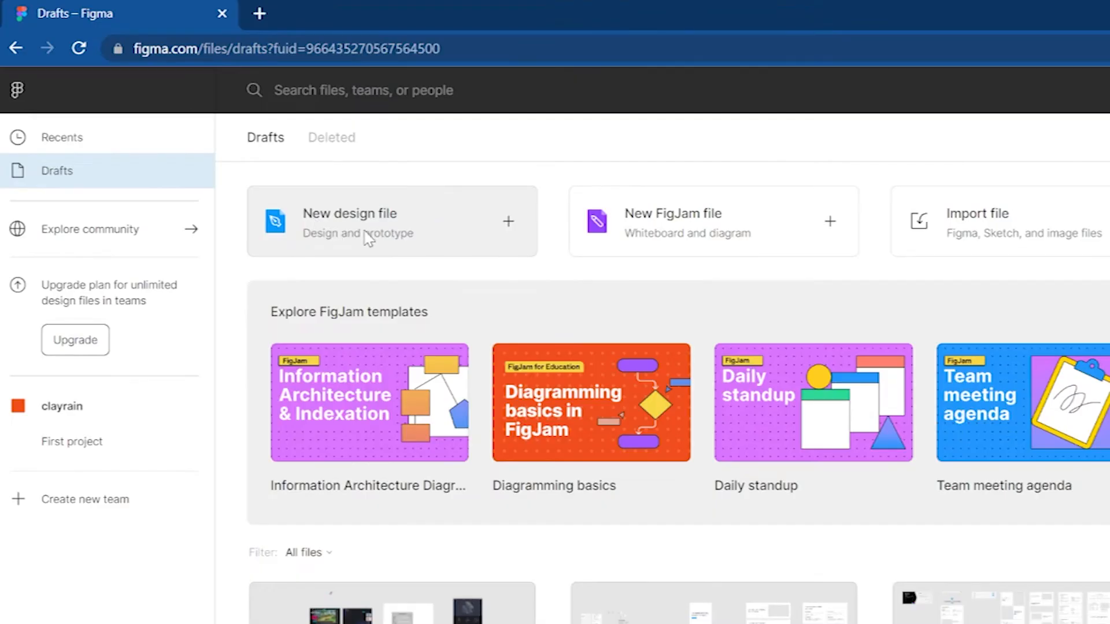
{"action": "mouse_move", "coordinate": [328, 385]}
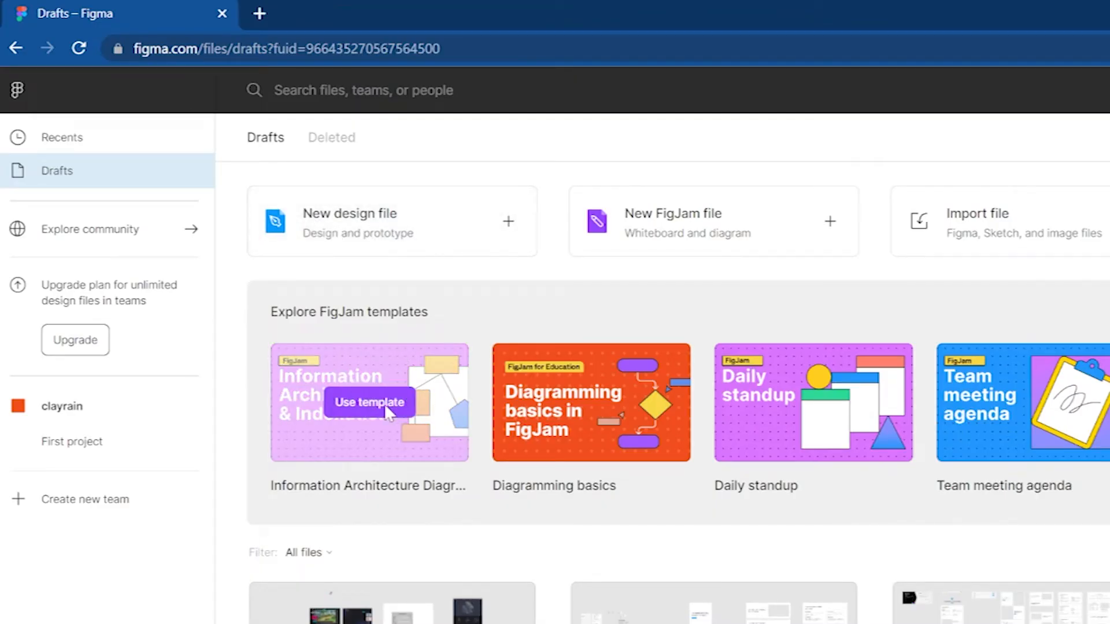
{"action": "left_click", "coordinate": [399, 237]}
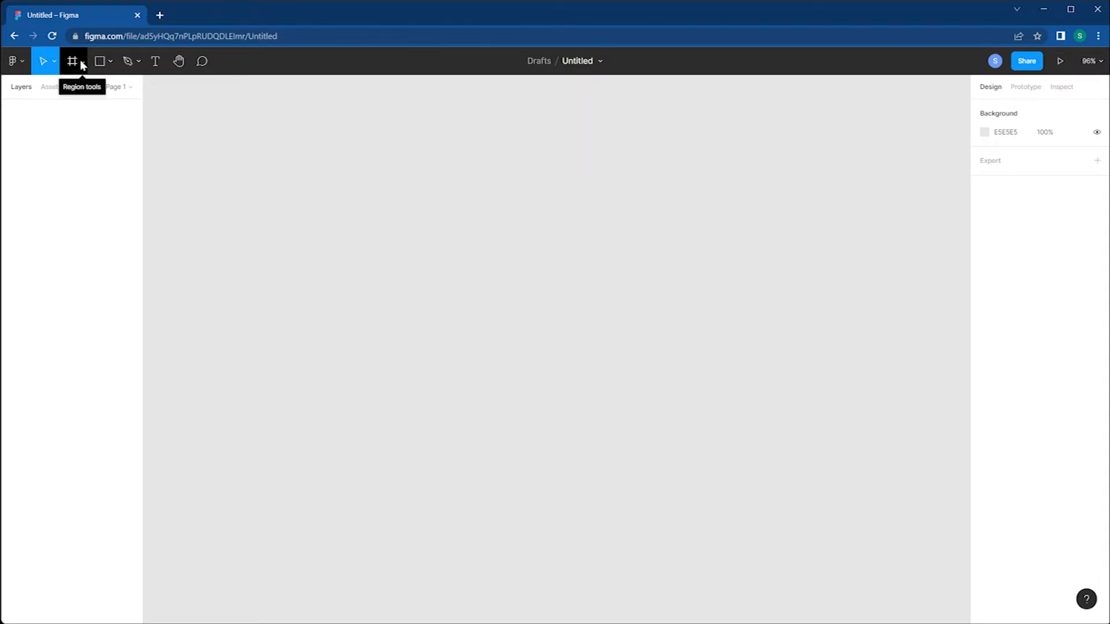
Draw a frame about 606 × 500 on the canvas and add an iPhone 13 mini preset frame beside it
{"action": "left_click", "coordinate": [76, 62]}
{"action": "left_click_drag", "start_coordinate": [253, 176], "coordinate": [593, 455]}
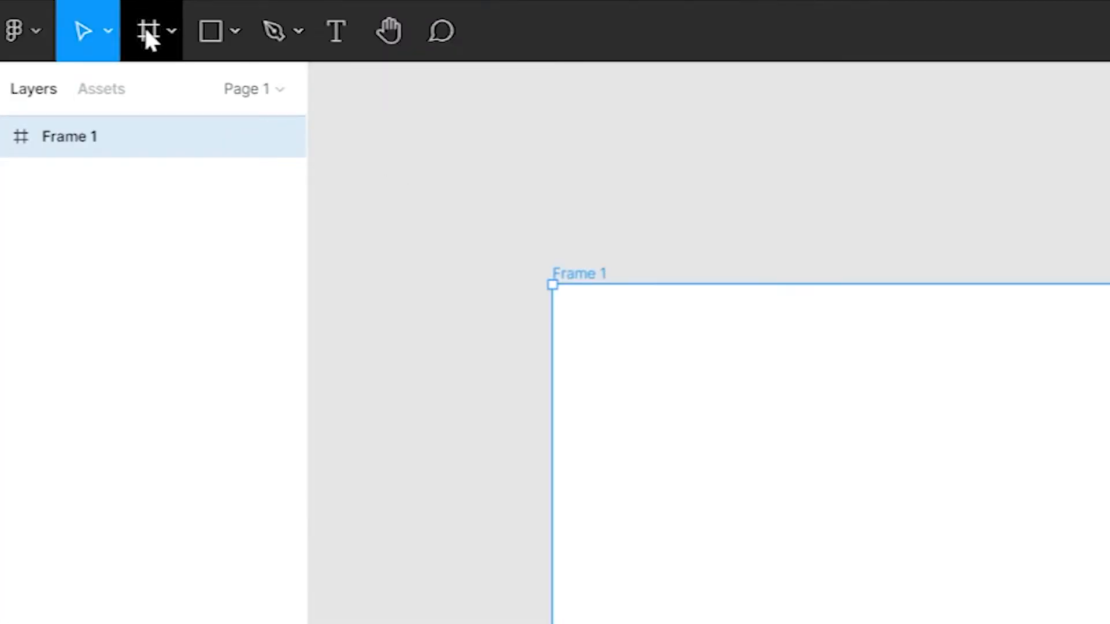
{"action": "left_click", "coordinate": [147, 35]}
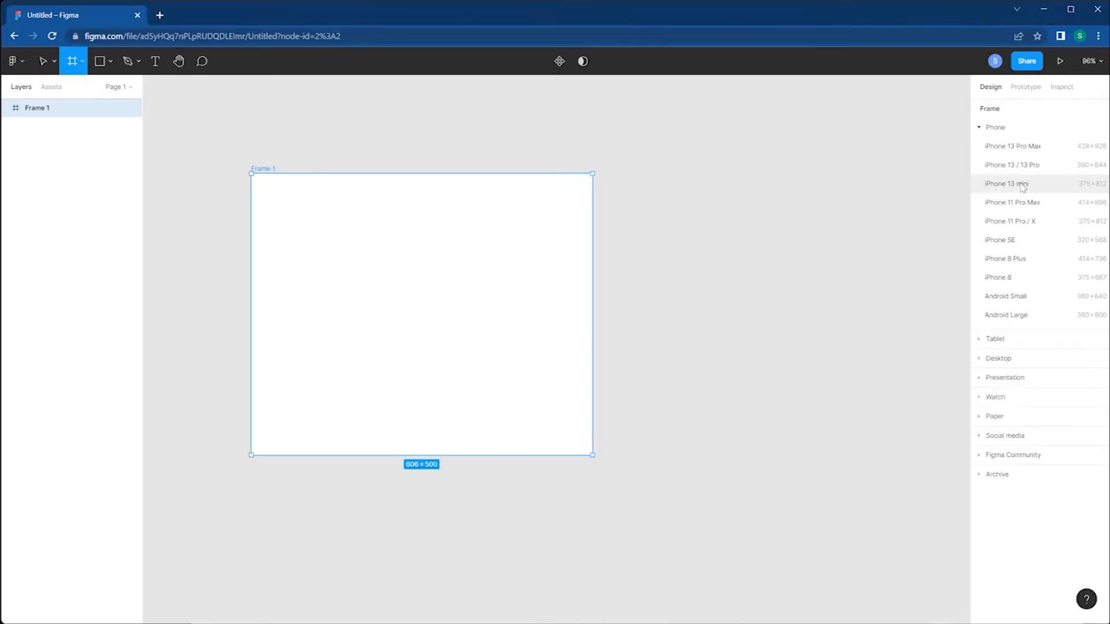
{"action": "left_click", "coordinate": [920, 257]}
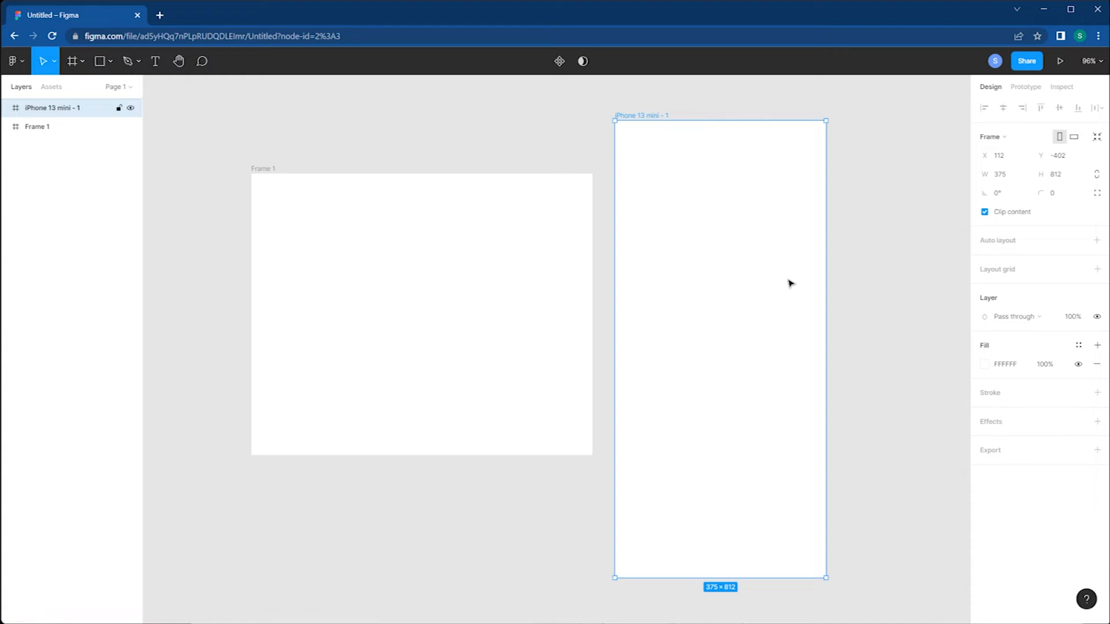
Delete the hand-drawn frame and move the iPhone 13 mini frame into its place, with a duplicate to its right
{"action": "left_click", "coordinate": [488, 227]}
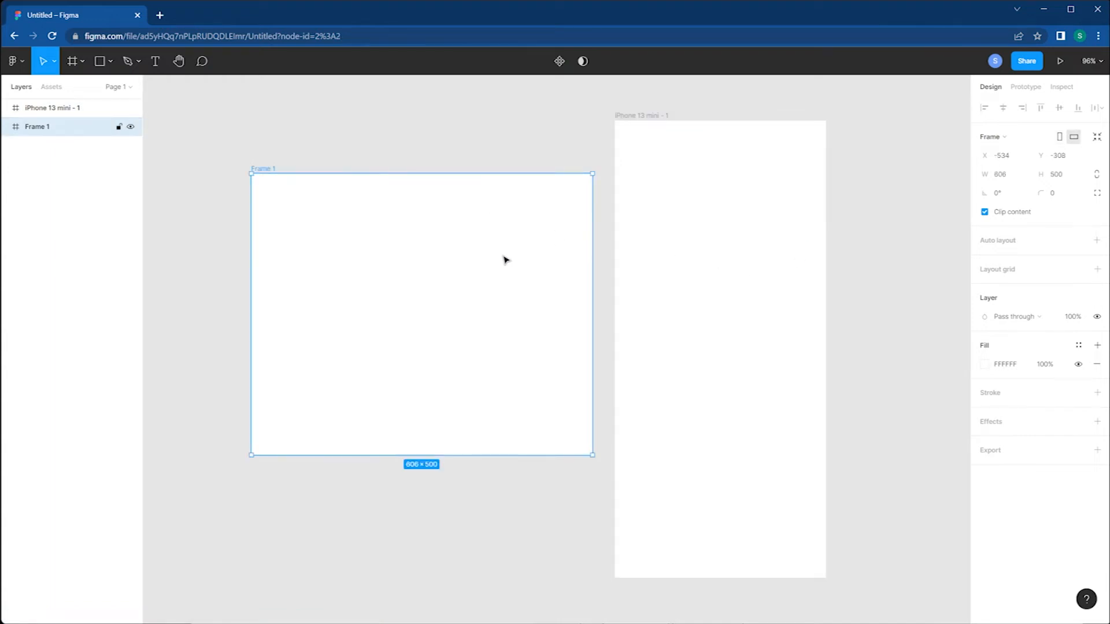
{"action": "key", "text": "Delete"}
{"action": "left_click_drag", "start_coordinate": [634, 121], "coordinate": [275, 118]}
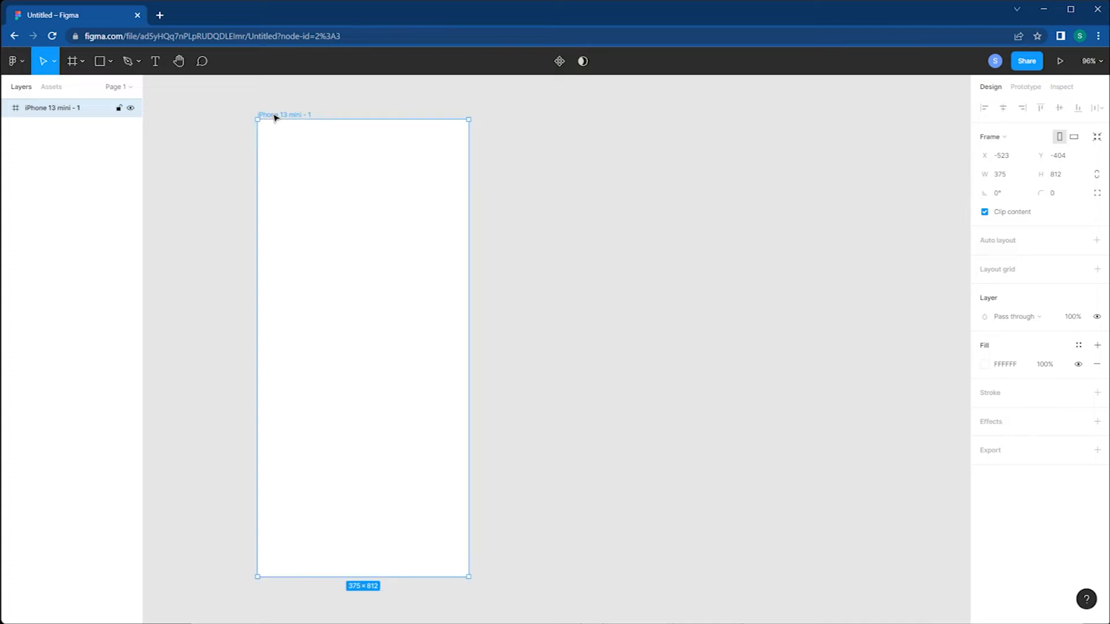
{"action": "left_click_drag", "start_coordinate": [275, 117], "coordinate": [520, 116]}
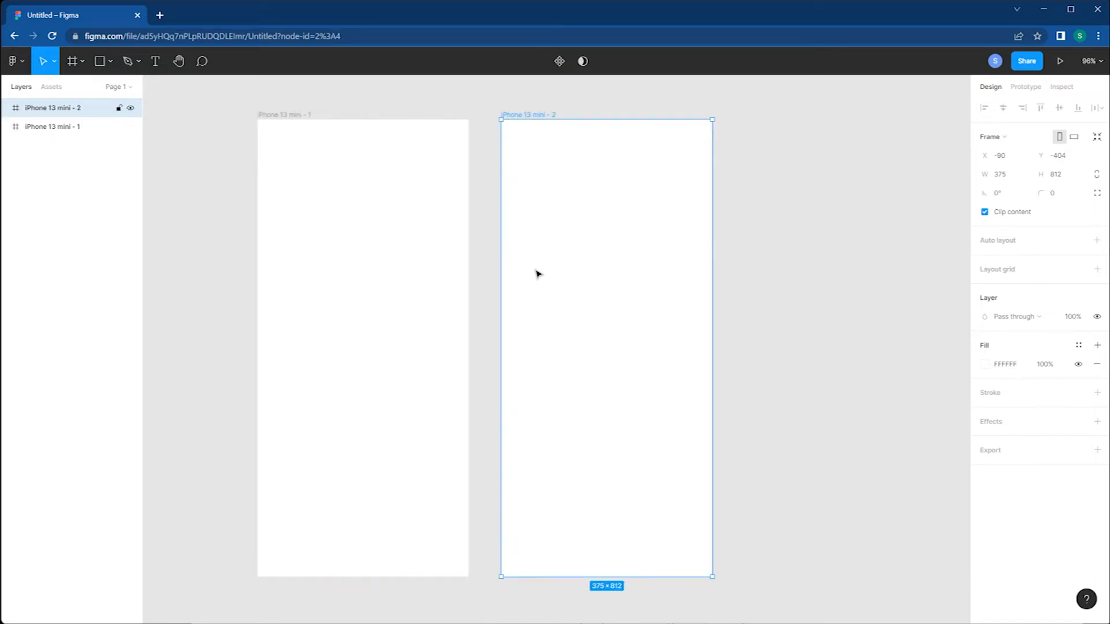
Draw a rectangle about 334 × 173 near the top of the first iPhone 13 mini frame
{"action": "left_click", "coordinate": [109, 59]}
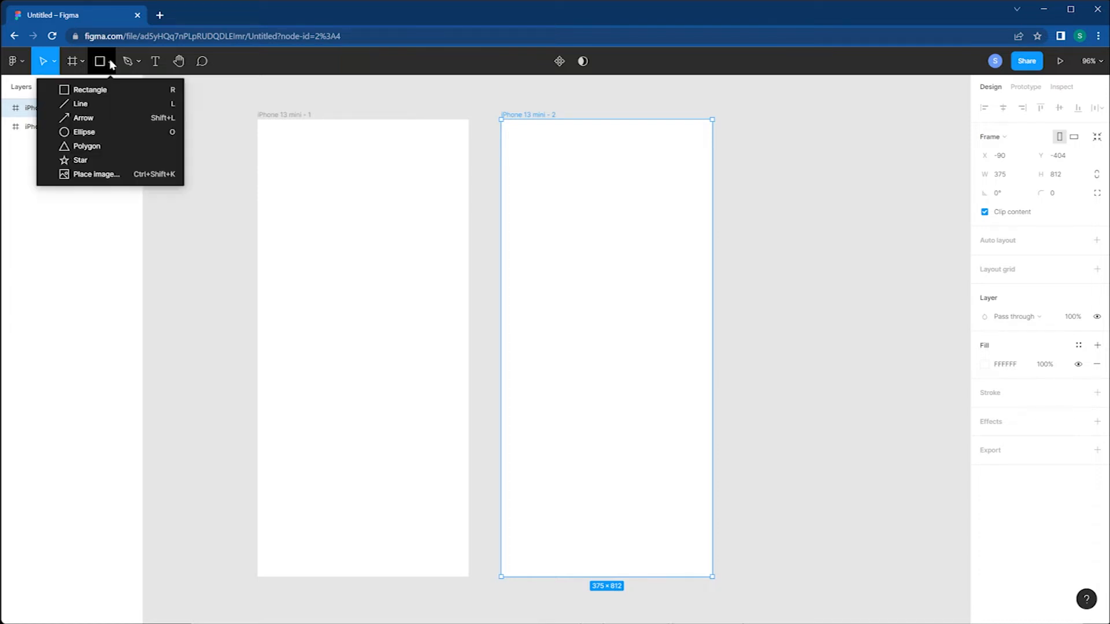
{"action": "left_click", "coordinate": [87, 97]}
{"action": "left_click_drag", "start_coordinate": [271, 138], "coordinate": [461, 240]}
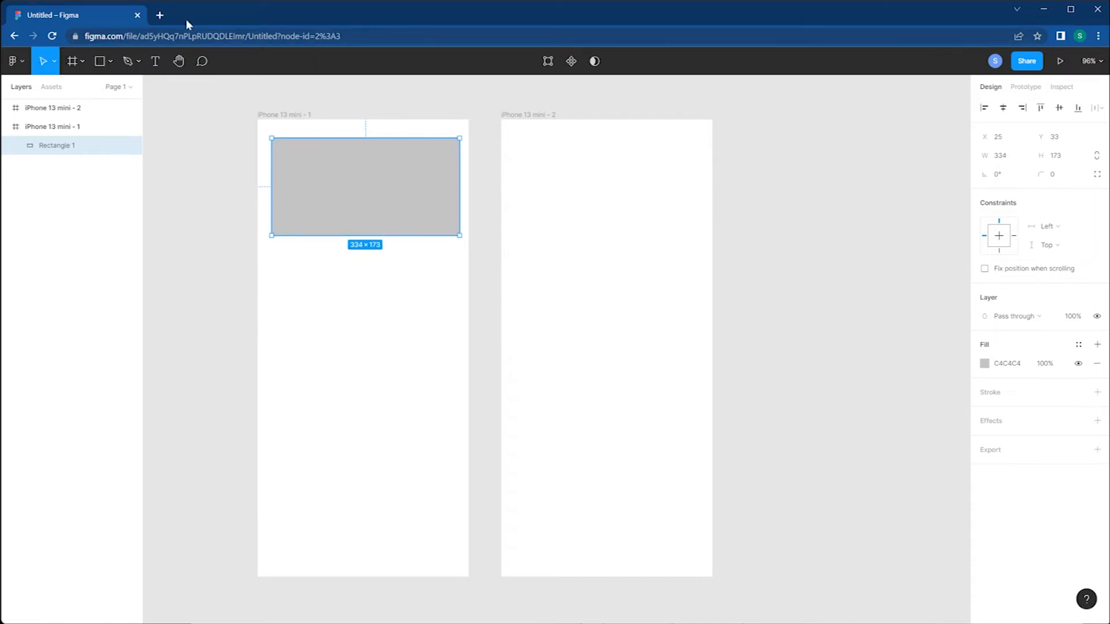
Add the text "Caption" just below the rectangle, aligned with its left edge
{"action": "mouse_move", "coordinate": [326, 175]}
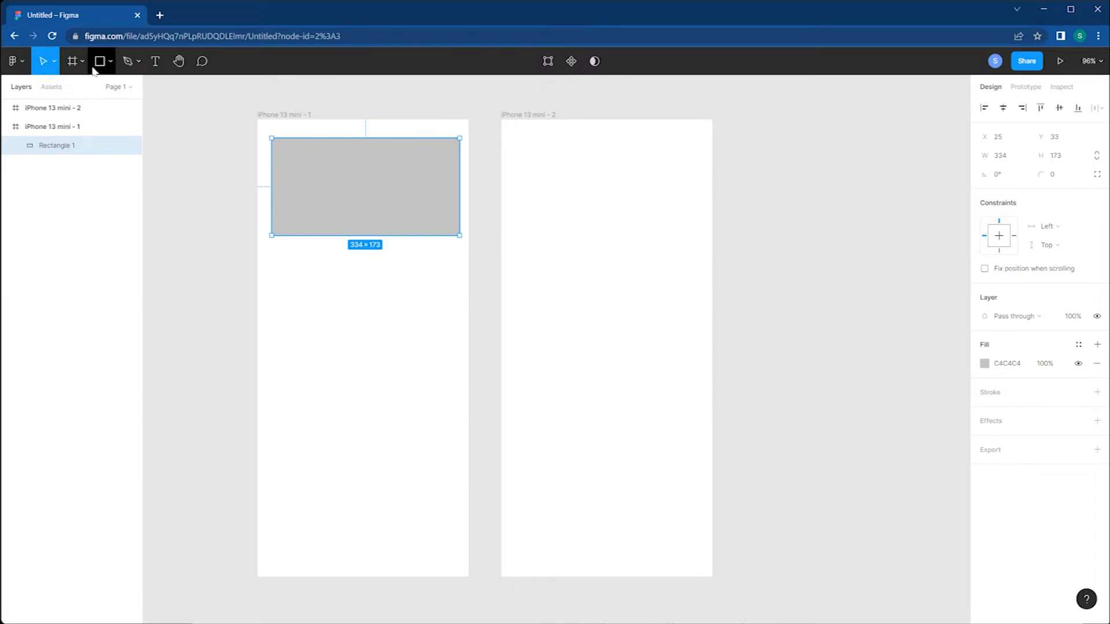
{"action": "left_click", "coordinate": [154, 64]}
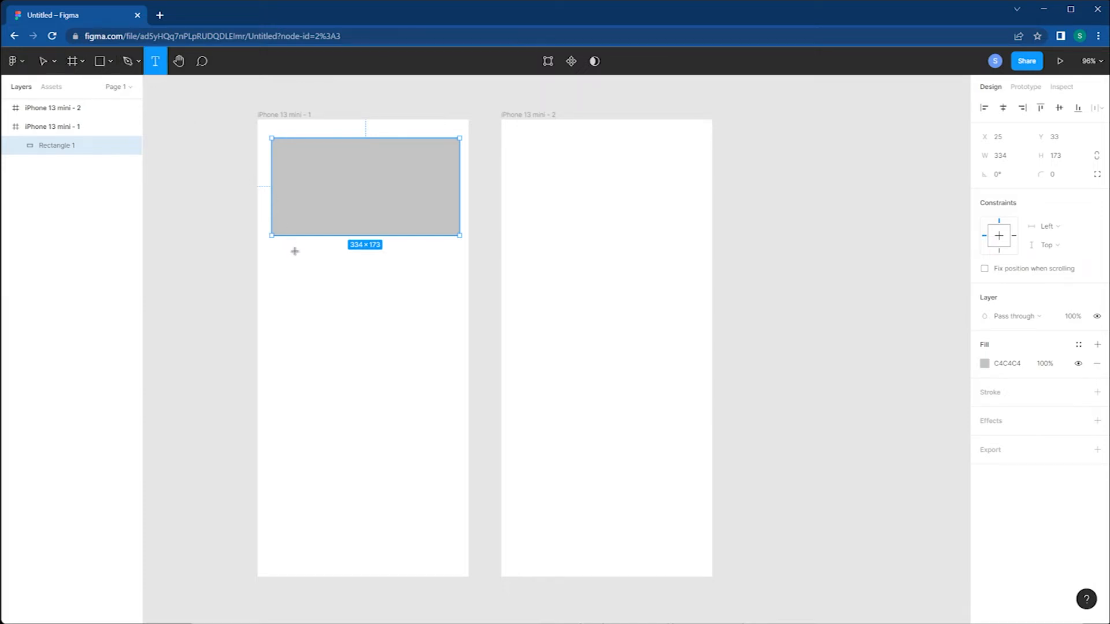
{"action": "left_click", "coordinate": [281, 250]}
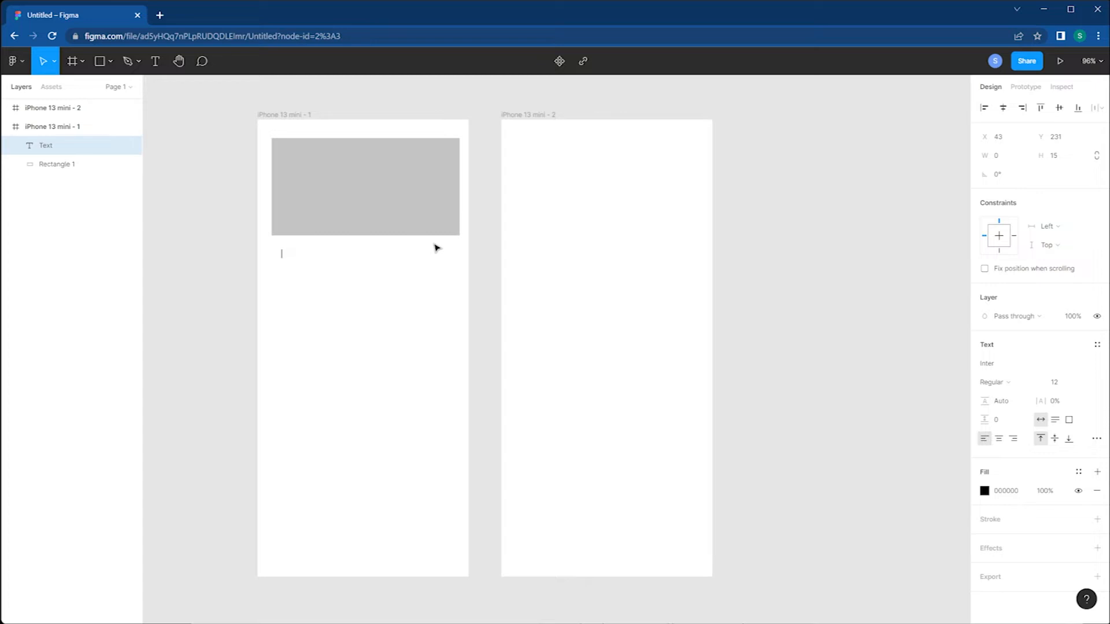
{"action": "type", "text": "Cap"}
{"action": "type", "text": "tio"}
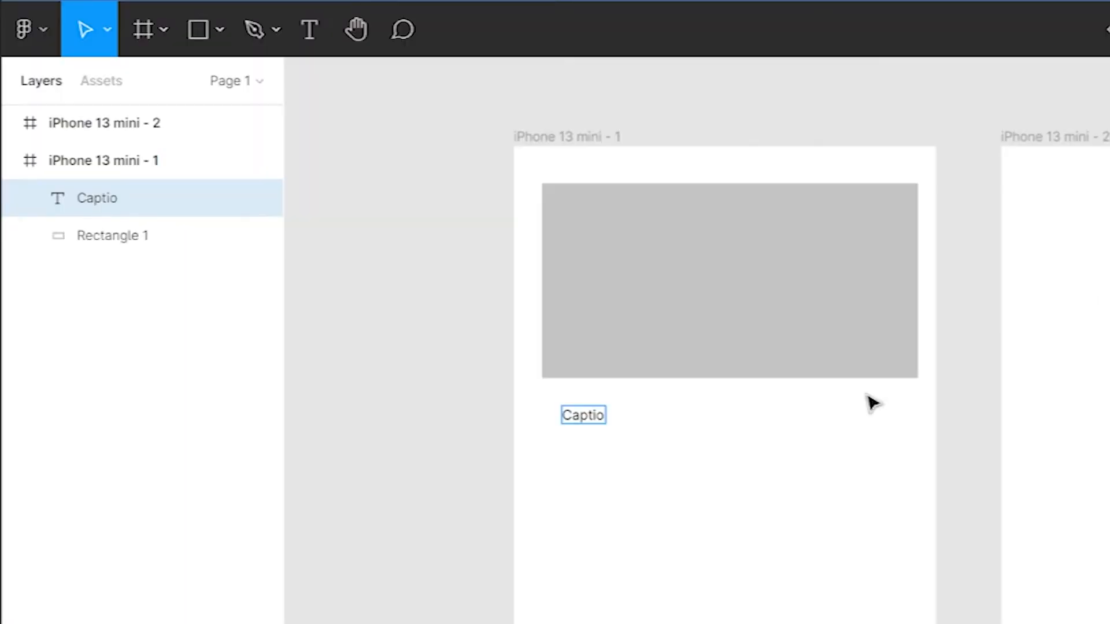
{"action": "type", "text": "n"}
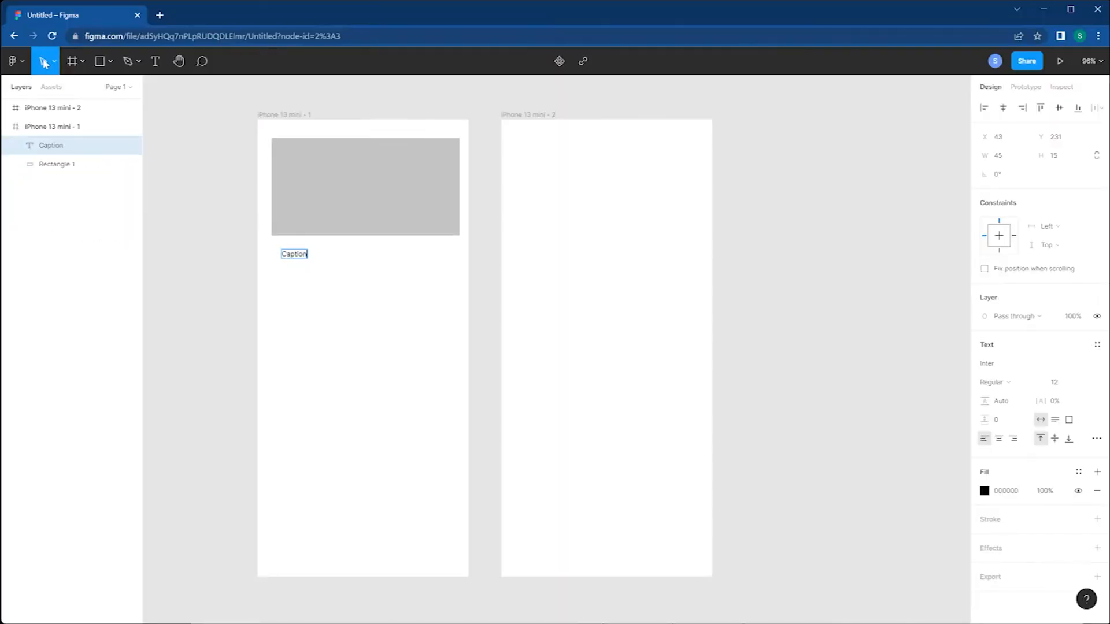
{"action": "key", "text": "Escape"}
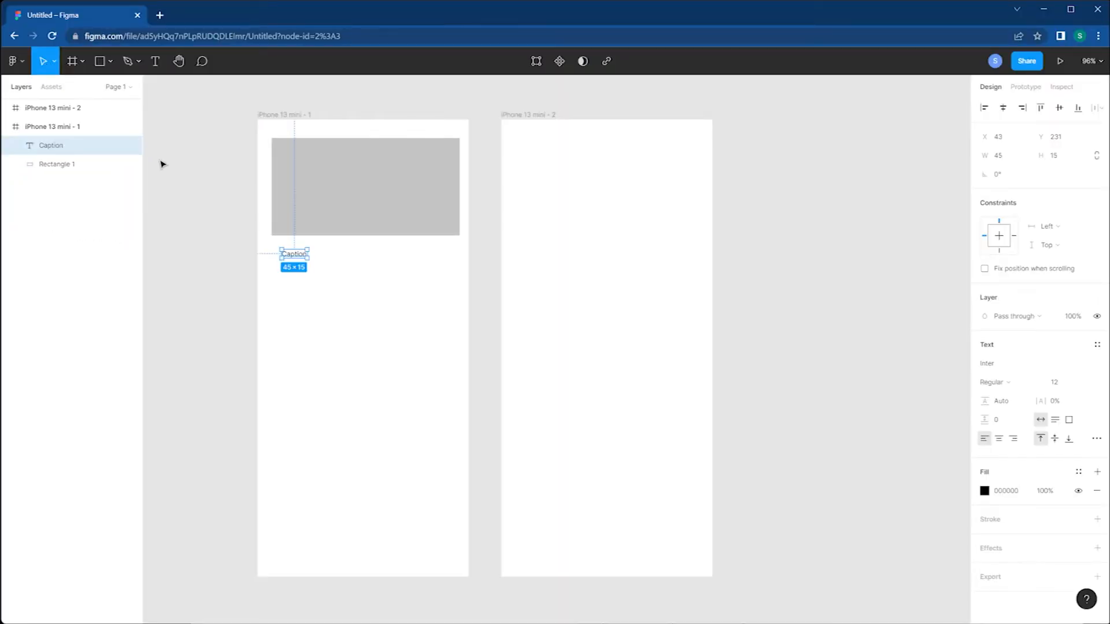
{"action": "left_click_drag", "start_coordinate": [291, 255], "coordinate": [281, 250]}
Turn the rectangle and its caption into a component
{"action": "left_click", "coordinate": [308, 225], "text": "shift"}
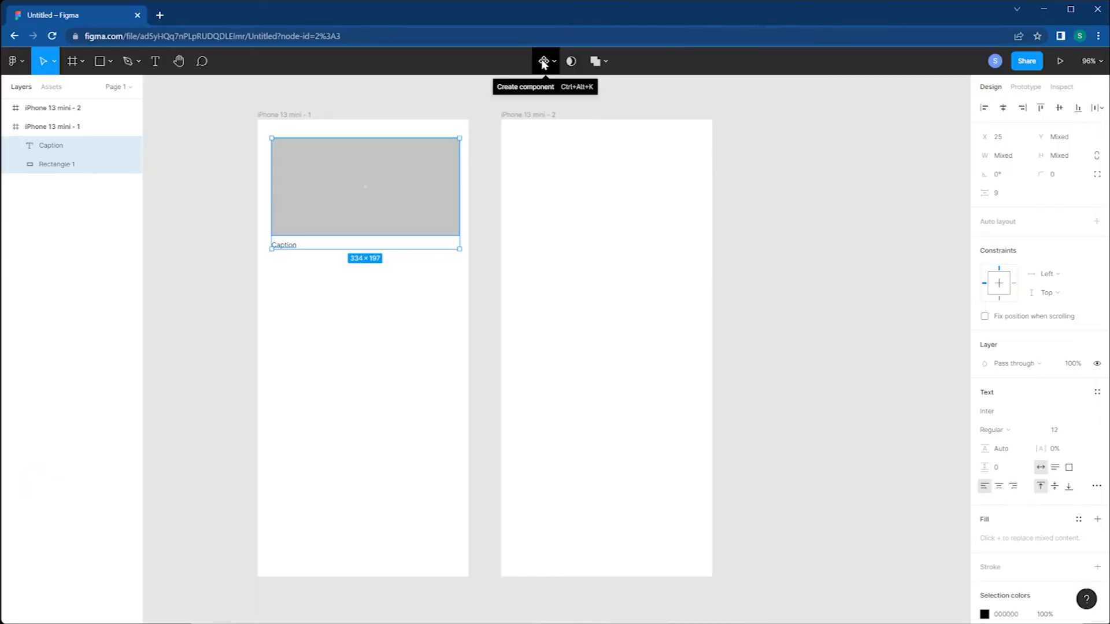
{"action": "left_click", "coordinate": [654, 30]}
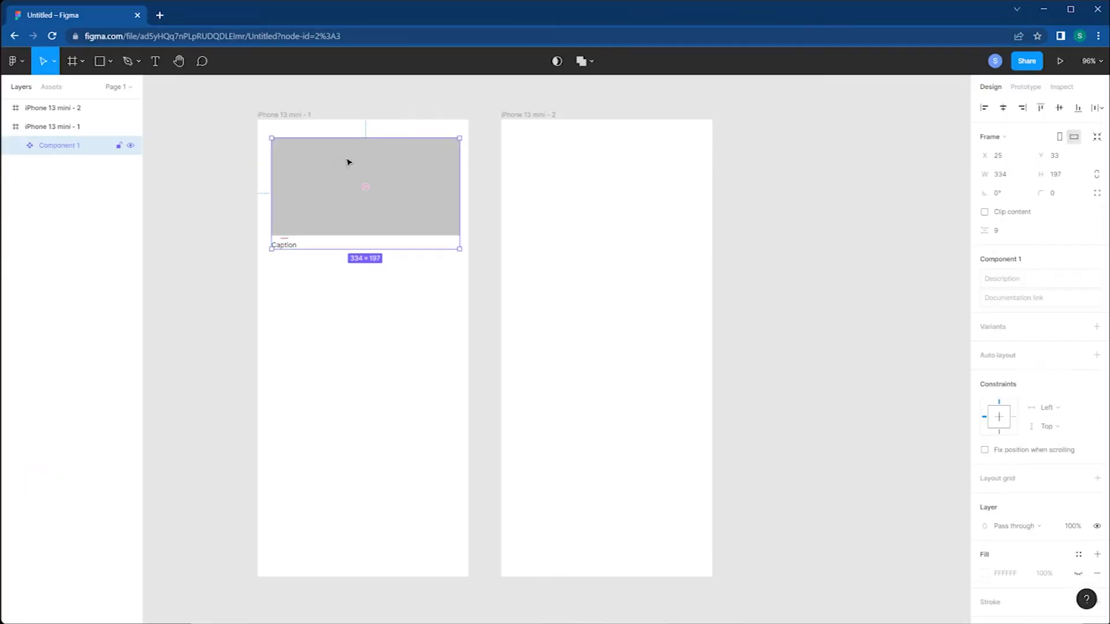
Place three copies of the component below it in the first frame and one near the top of the second frame
{"action": "left_click_drag", "start_coordinate": [341, 179], "coordinate": [324, 522]}
{"action": "left_click", "coordinate": [347, 203]}
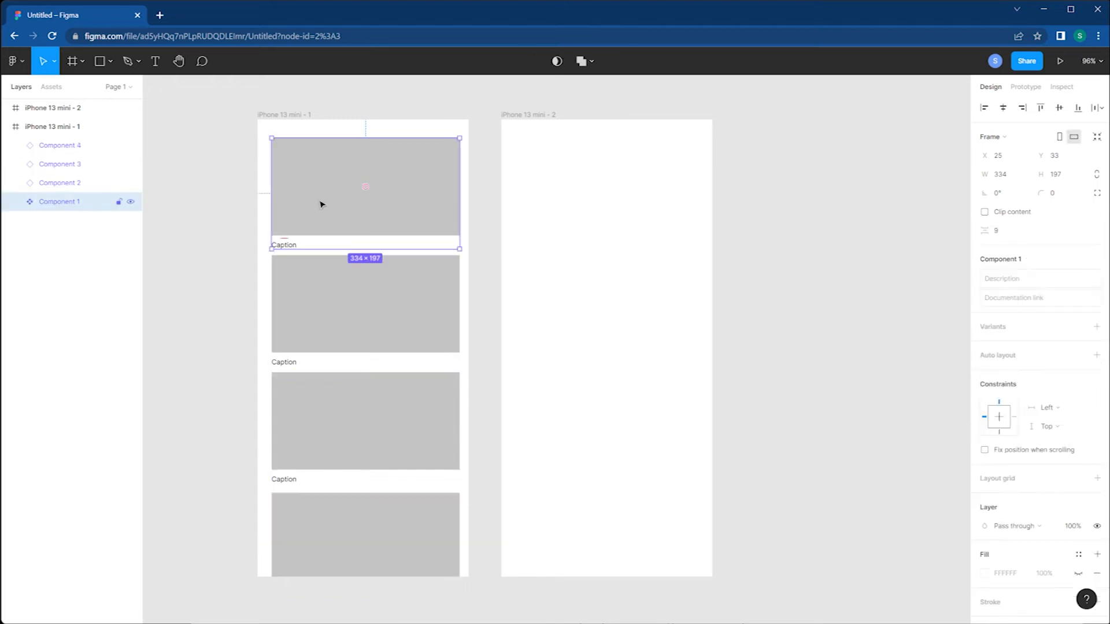
{"action": "left_click_drag", "start_coordinate": [333, 204], "coordinate": [565, 210]}
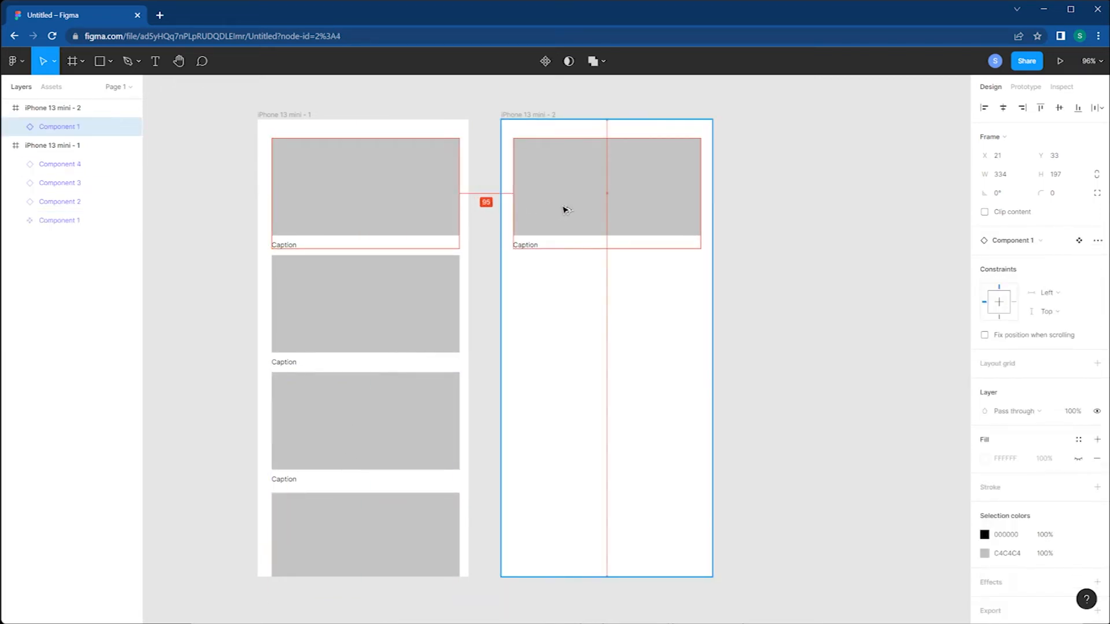
{"action": "left_click_drag", "start_coordinate": [565, 209], "coordinate": [565, 209]}
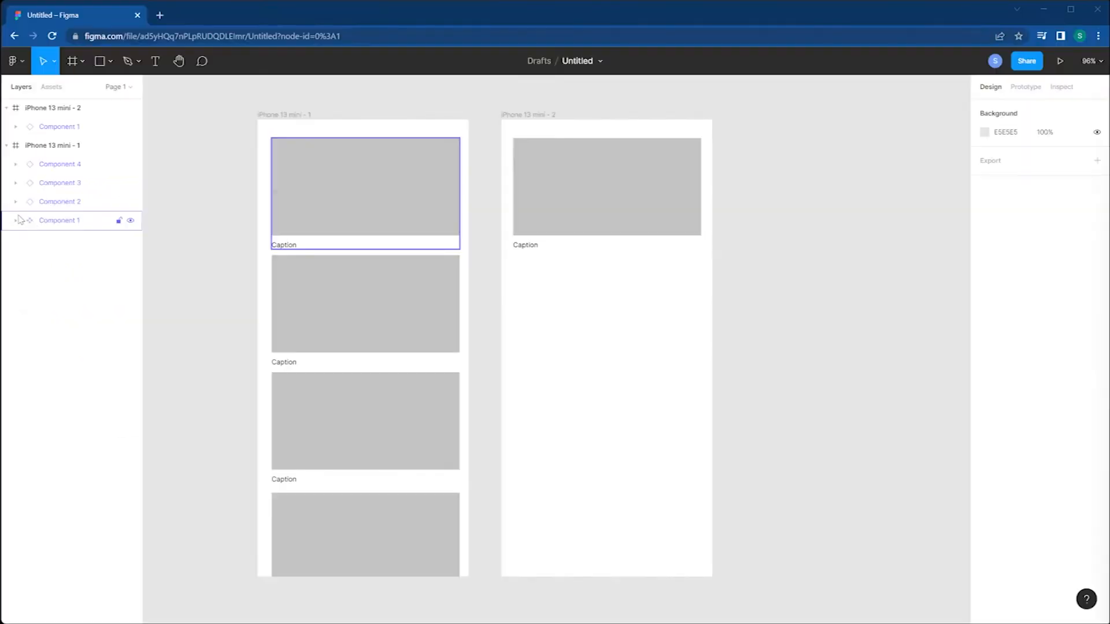
Set the fill of the rectangle inside the main component to AD3535
{"action": "left_click", "coordinate": [42, 228]}
{"action": "left_click", "coordinate": [15, 223]}
{"action": "left_click", "coordinate": [66, 258]}
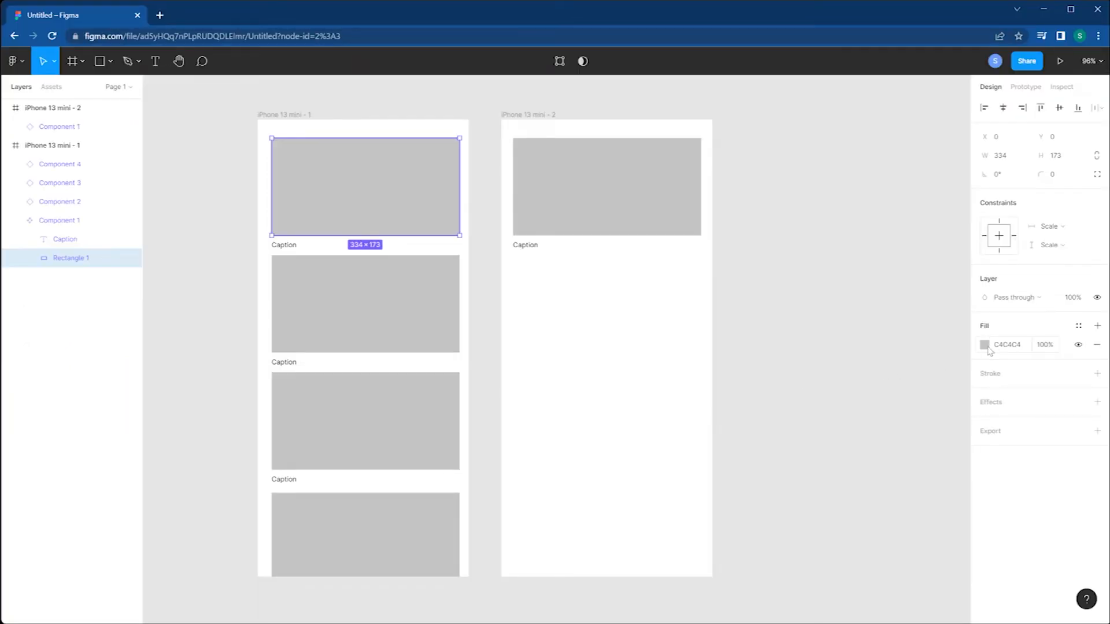
{"action": "left_click", "coordinate": [984, 345]}
{"action": "mouse_move", "coordinate": [925, 370]}
{"action": "left_mouse_down"}
{"action": "mouse_move", "coordinate": [967, 339]}
{"action": "mouse_move", "coordinate": [925, 400]}
{"action": "mouse_move", "coordinate": [919, 384]}
{"action": "mouse_move", "coordinate": [934, 364]}
{"action": "mouse_move", "coordinate": [936, 400]}
{"action": "mouse_move", "coordinate": [926, 376]}
{"action": "left_mouse_up"}
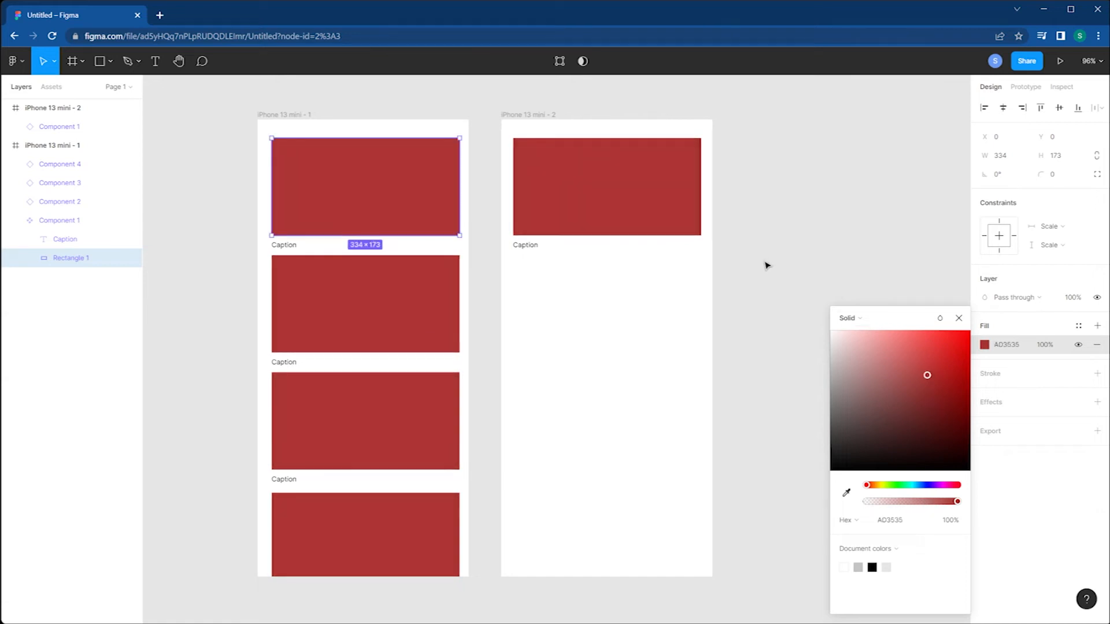
{"action": "left_click", "coordinate": [765, 262]}
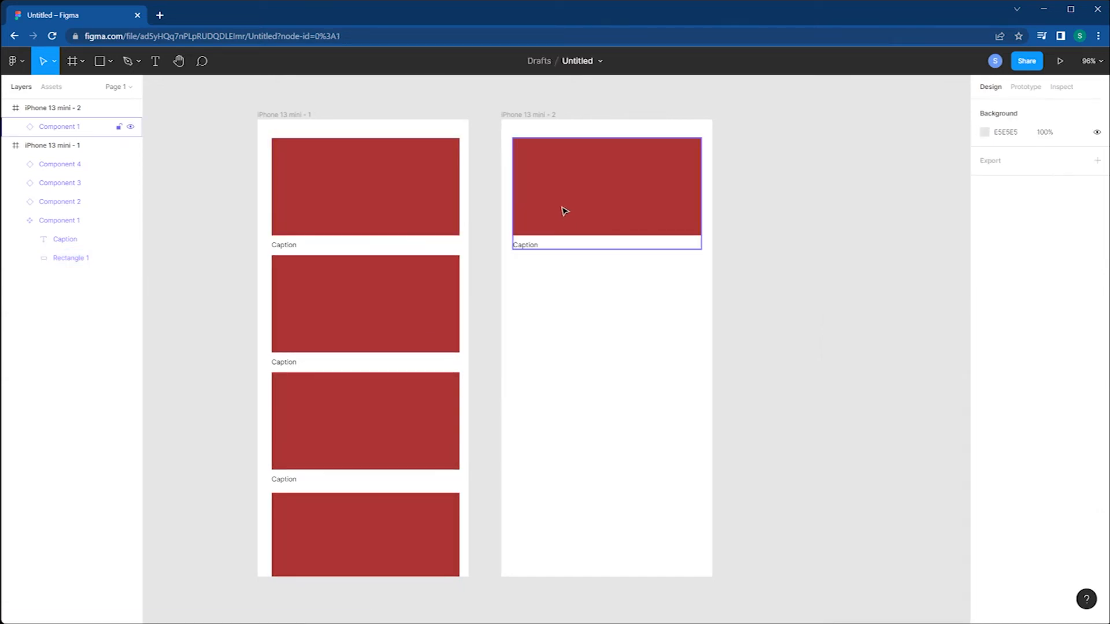
Set the fill of the rectangle inside the third component in the first frame to ABC02A
{"action": "left_click", "coordinate": [388, 421]}
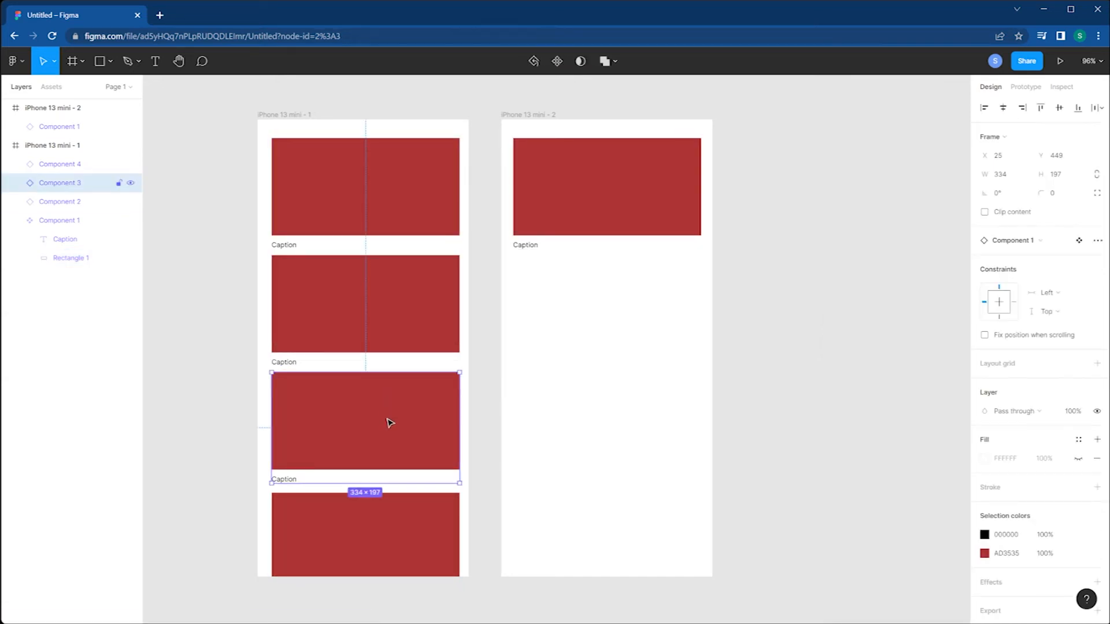
{"action": "left_click", "coordinate": [16, 183]}
{"action": "left_click", "coordinate": [62, 223]}
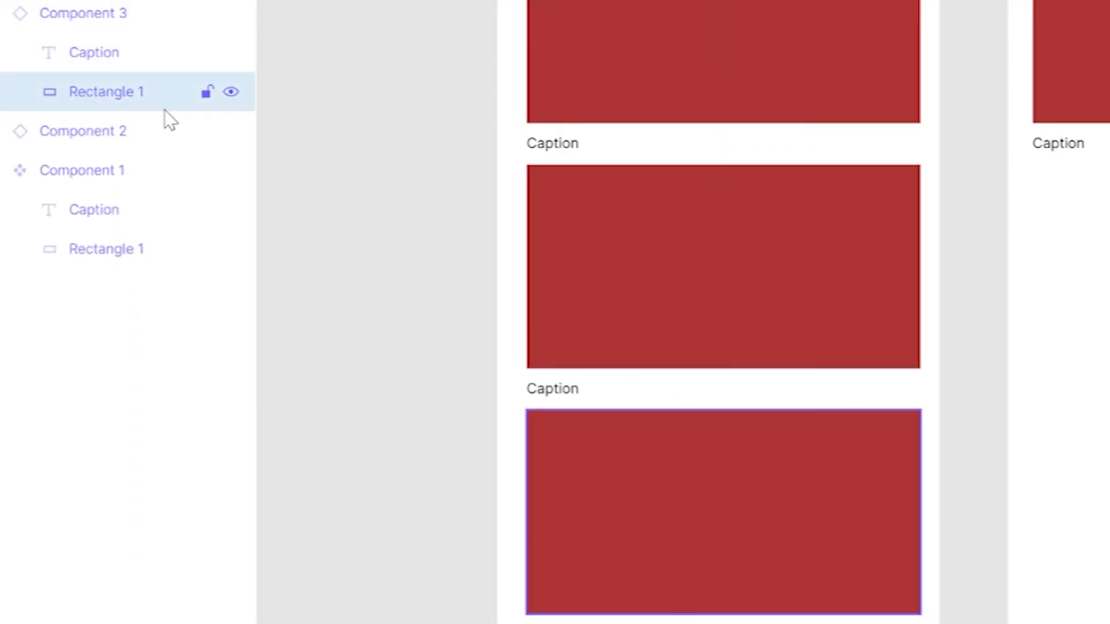
{"action": "left_click", "coordinate": [984, 373]}
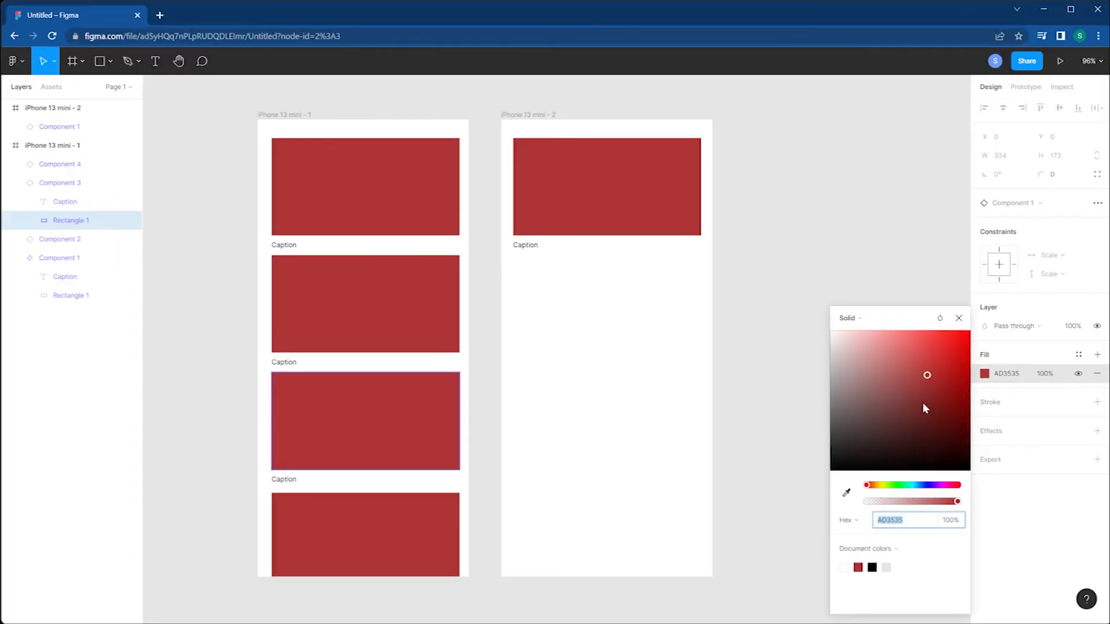
{"action": "left_click_drag", "start_coordinate": [923, 407], "coordinate": [908, 334]}
{"action": "left_click_drag", "start_coordinate": [893, 491], "coordinate": [883, 487]}
{"action": "left_click", "coordinate": [940, 365]}
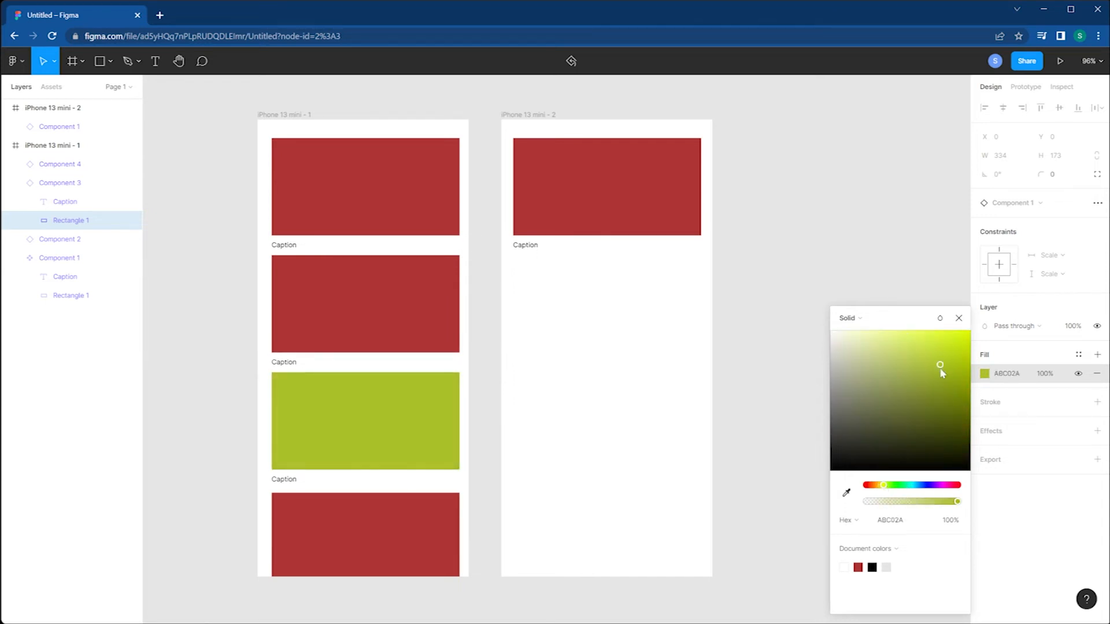
{"action": "left_click", "coordinate": [644, 407]}
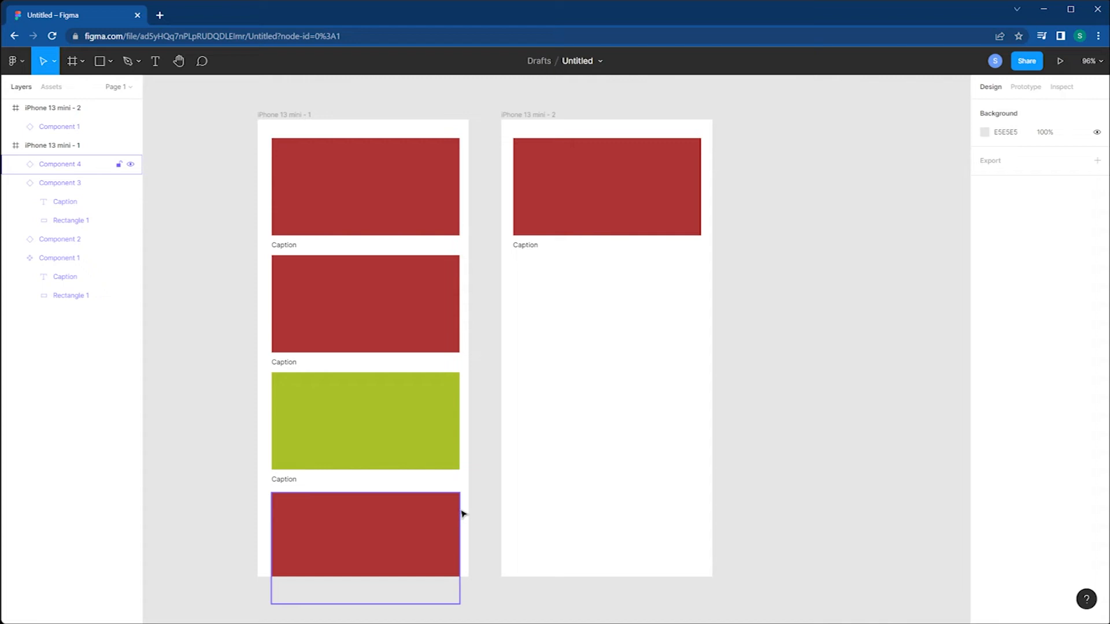
Browse the file's local components and locate the main component on the canvas from its asset thumbnail
{"action": "left_click", "coordinate": [16, 260]}
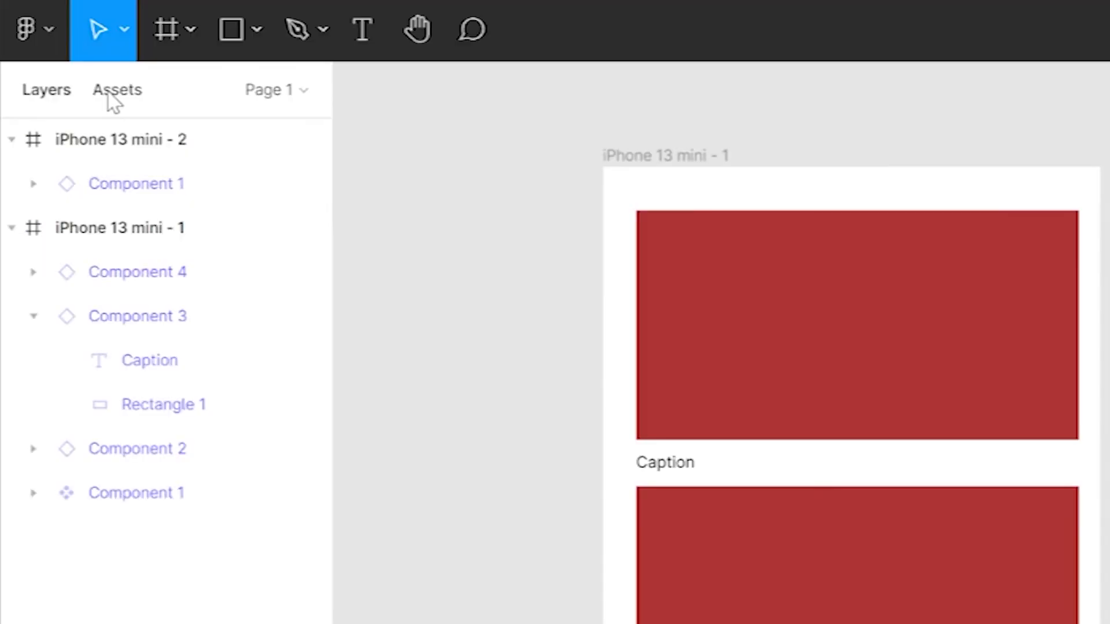
{"action": "left_click", "coordinate": [48, 88]}
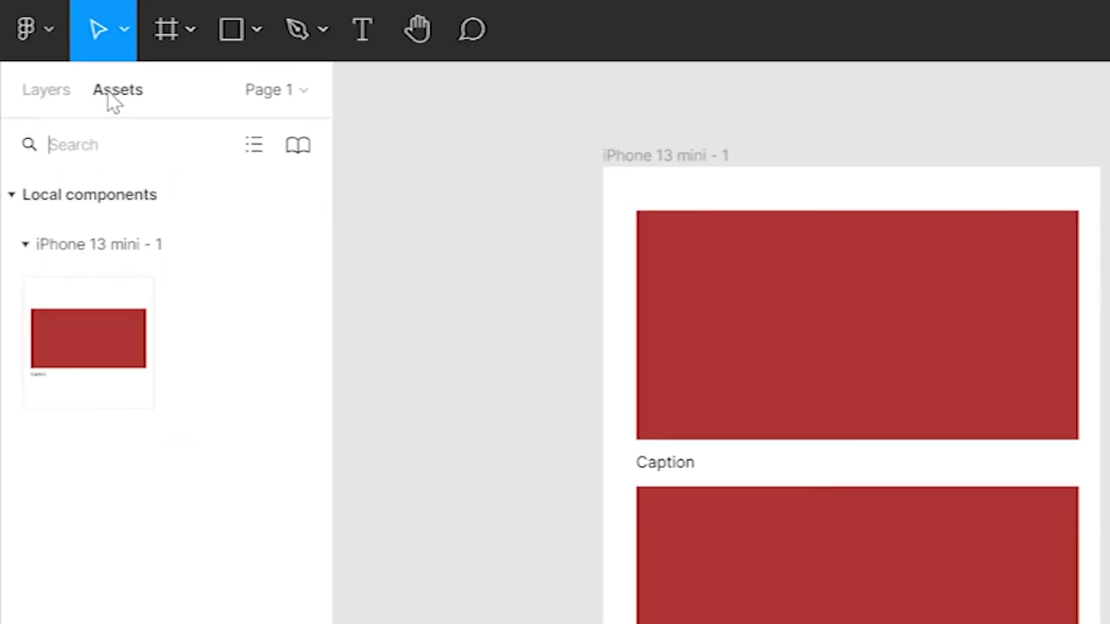
{"action": "left_click", "coordinate": [98, 358]}
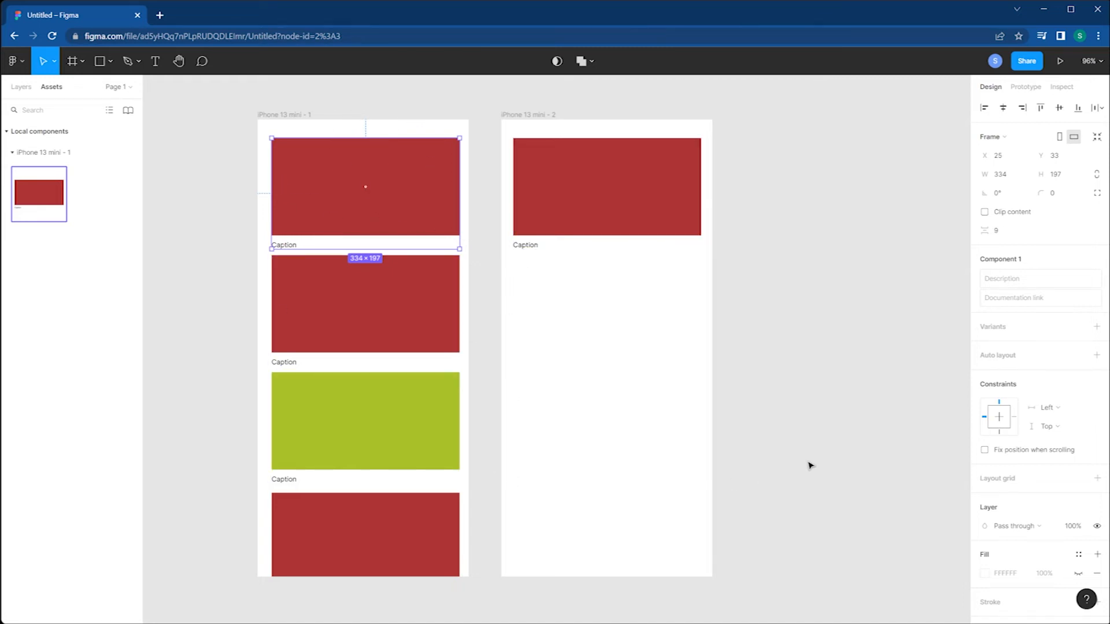
{"action": "left_click", "coordinate": [830, 452]}
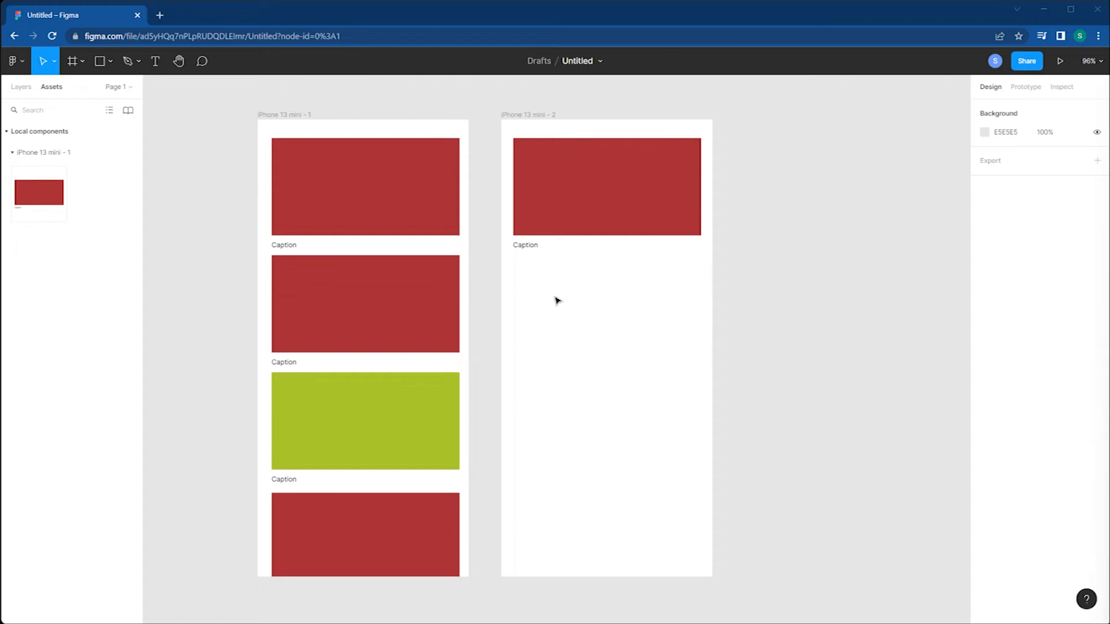
Look at the file's sharing and invitation options, then close them without inviting anyone
{"action": "left_click", "coordinate": [1026, 61]}
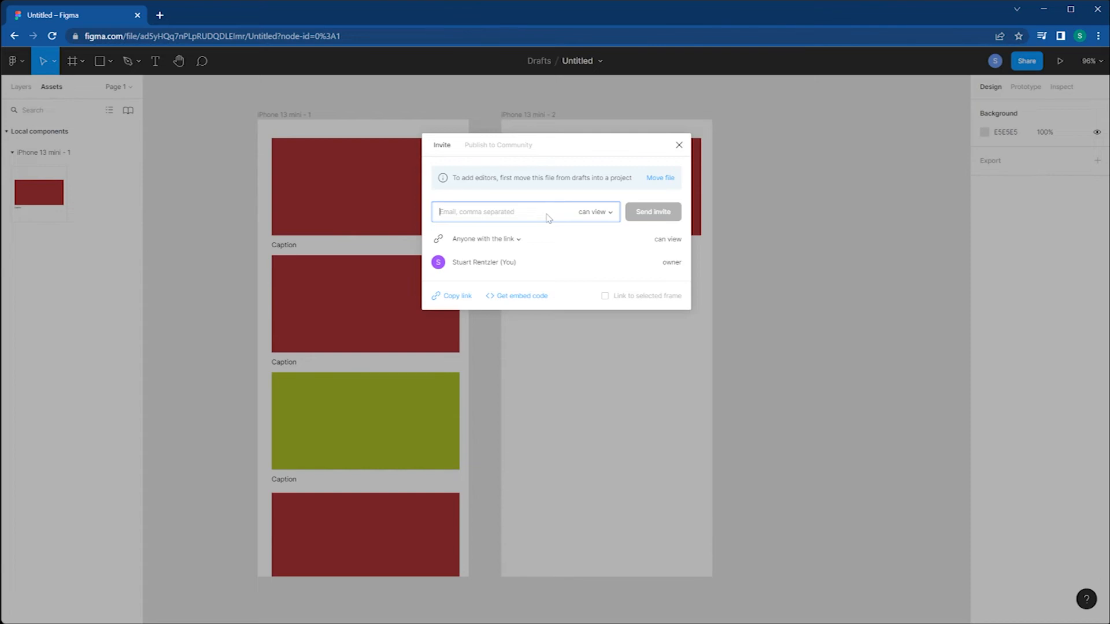
{"action": "left_click", "coordinate": [679, 145]}
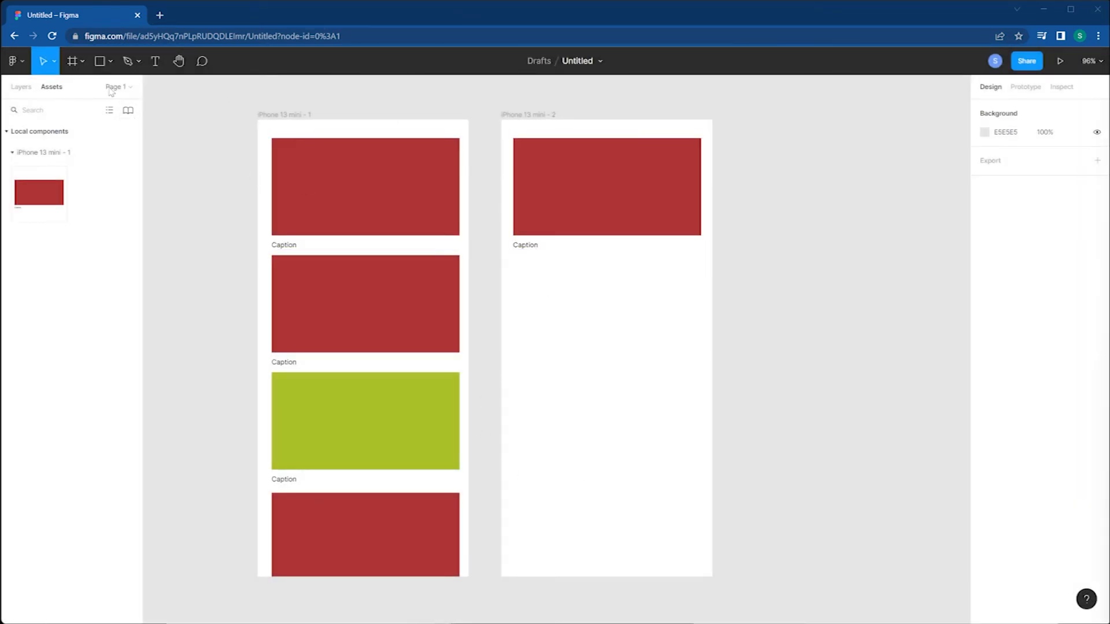
Export the frames of the file to a PDF
{"action": "left_click", "coordinate": [23, 64]}
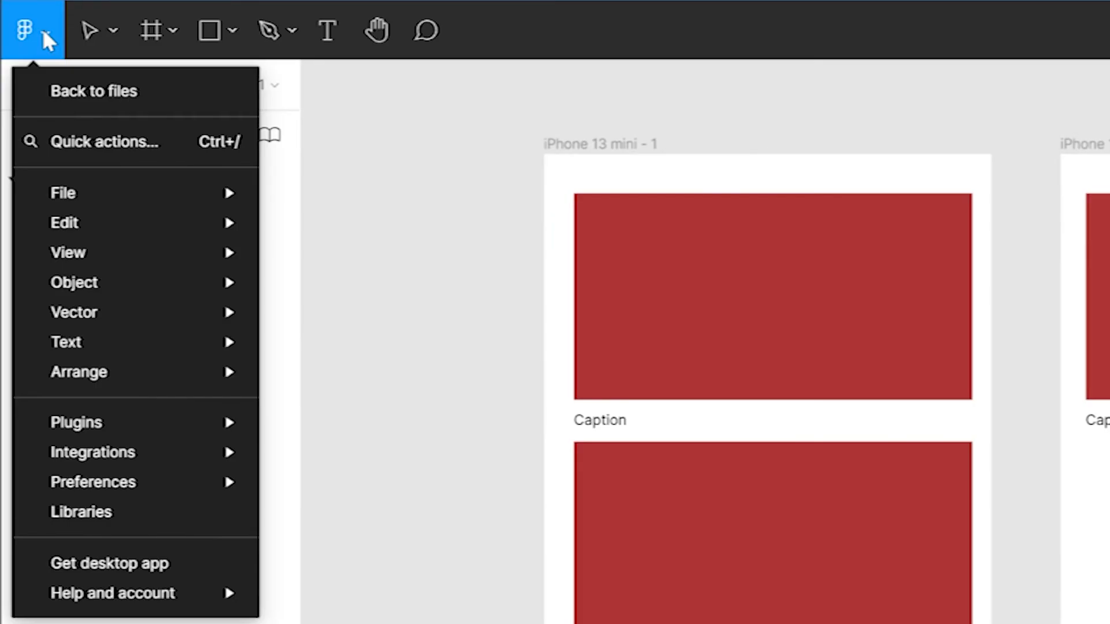
{"action": "mouse_move", "coordinate": [110, 192]}
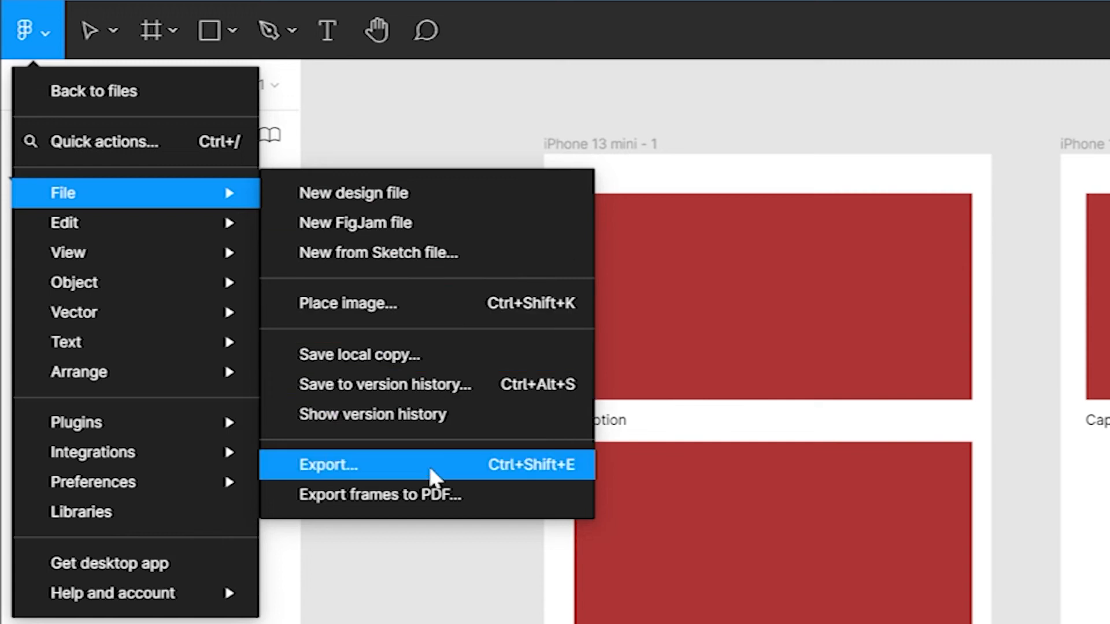
{"action": "left_click", "coordinate": [456, 506]}
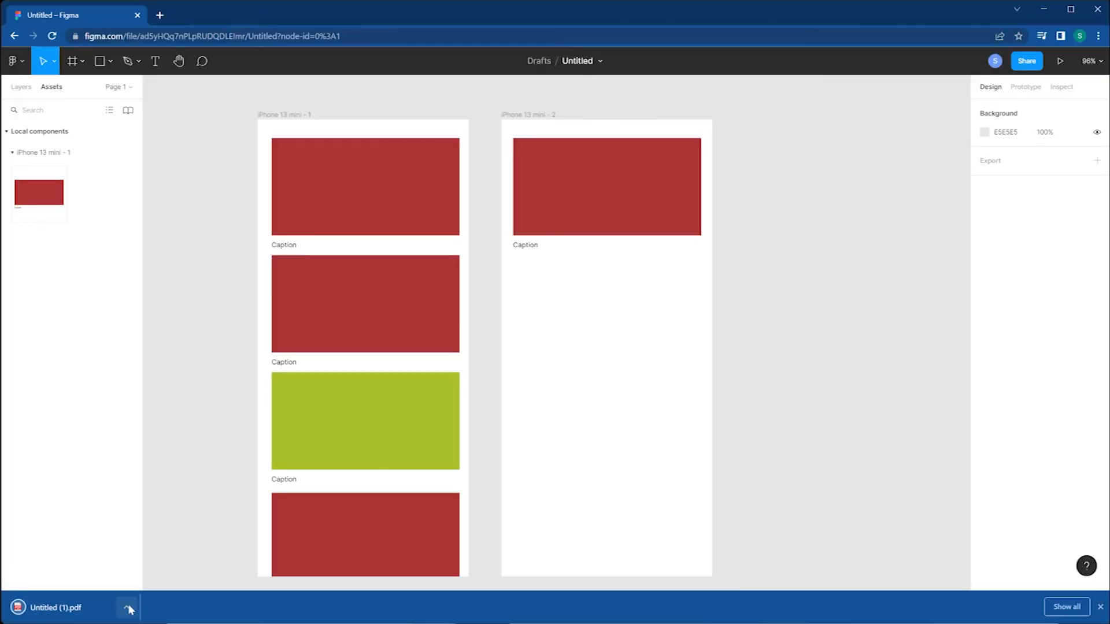
Open the exported Untitled (1).pdf and examine both of its pages
{"action": "left_click", "coordinate": [79, 607]}
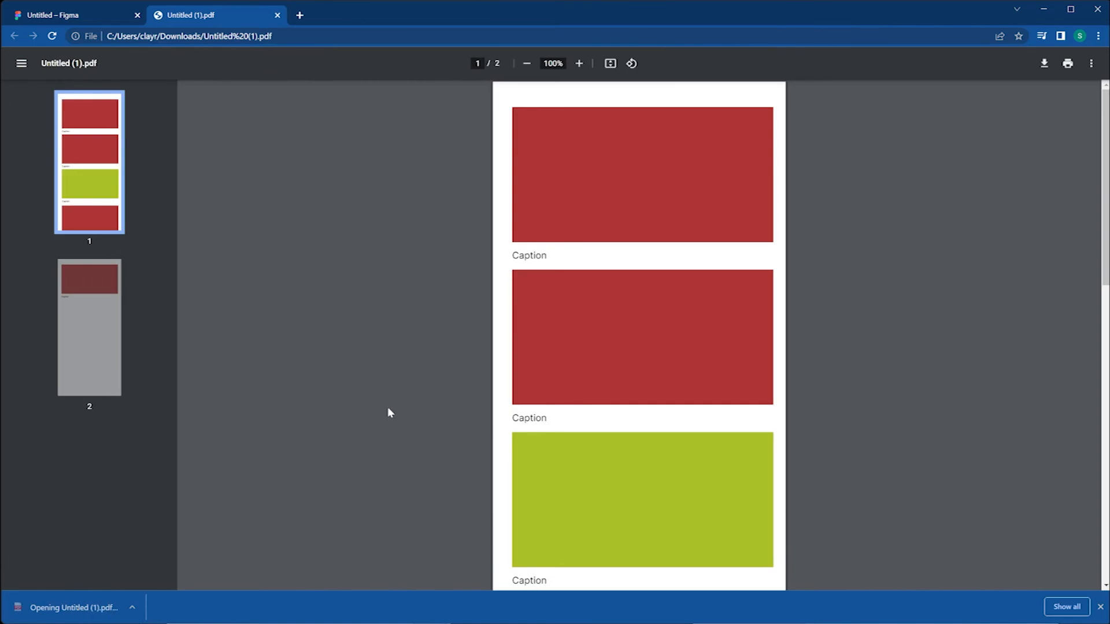
{"action": "scroll", "coordinate": [585, 390], "scroll_direction": "down", "scroll_amount": 3}
{"action": "scroll", "coordinate": [586, 394], "scroll_direction": "down", "scroll_amount": 6}
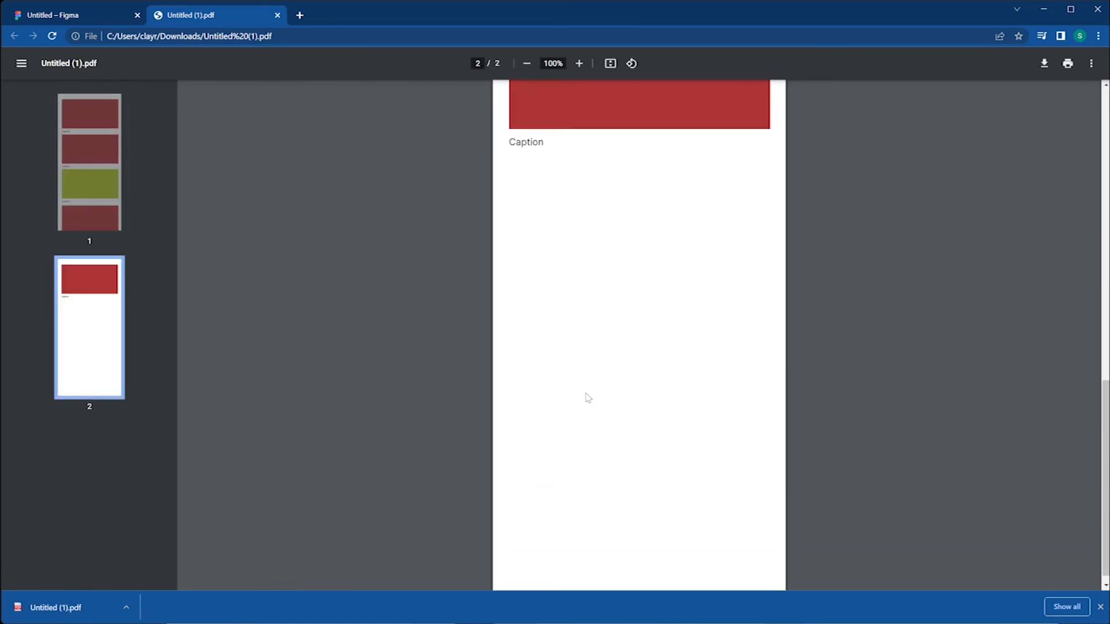
{"action": "scroll", "coordinate": [586, 394], "scroll_direction": "up", "scroll_amount": 6}
{"action": "scroll", "coordinate": [587, 397], "scroll_direction": "up", "scroll_amount": 7}
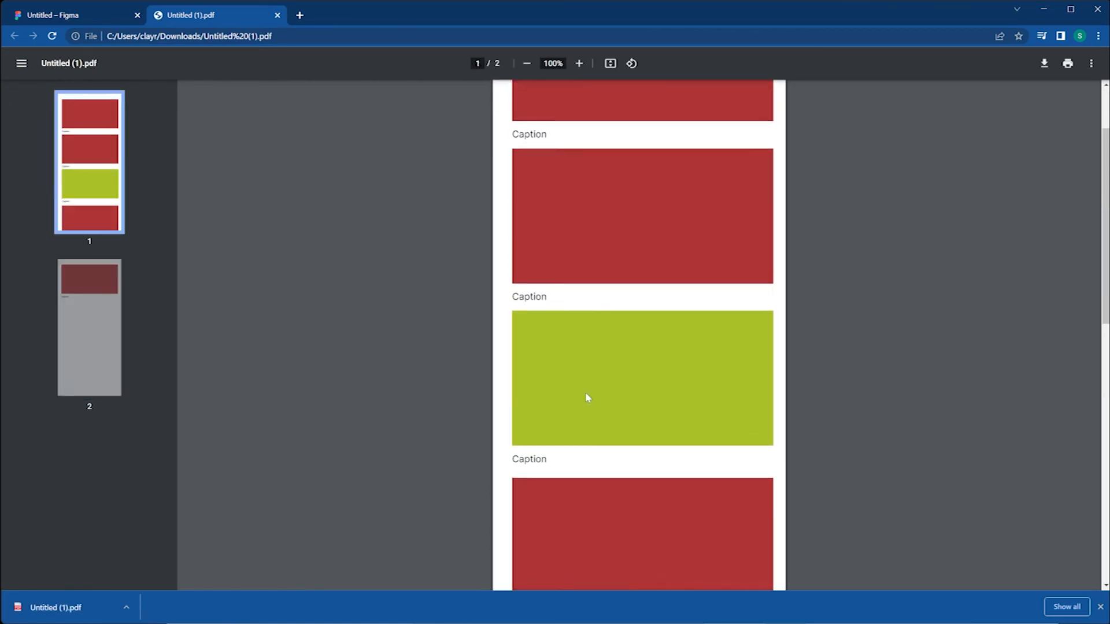
{"action": "scroll", "coordinate": [184, 322], "scroll_direction": "down", "scroll_amount": 1}
{"action": "left_click", "coordinate": [97, 200]}
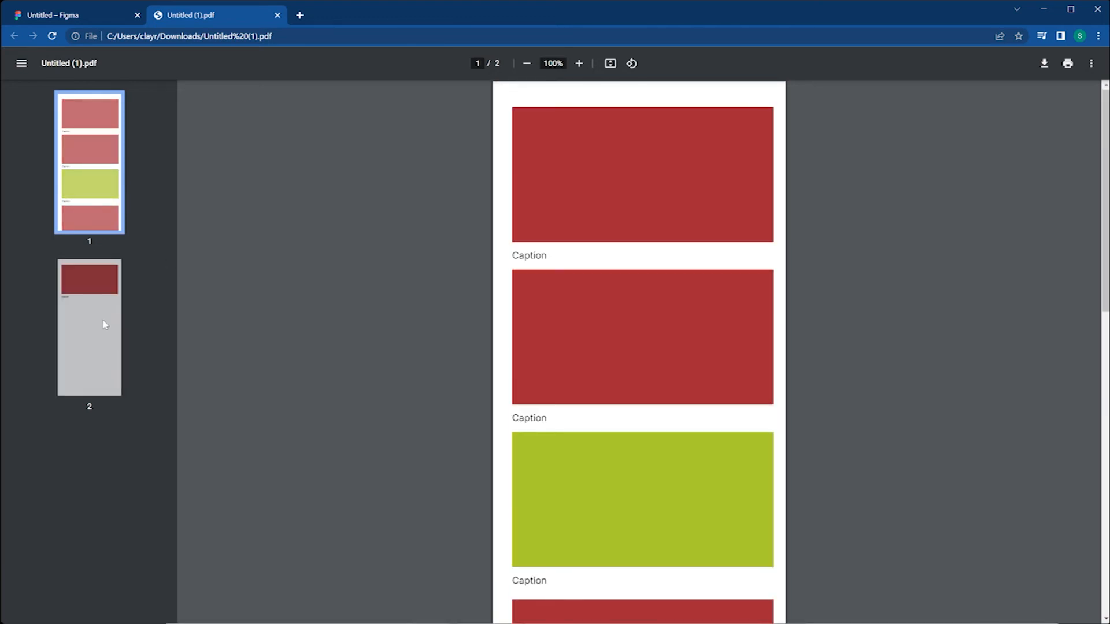
{"action": "left_click", "coordinate": [105, 325]}
{"action": "left_click", "coordinate": [89, 206]}
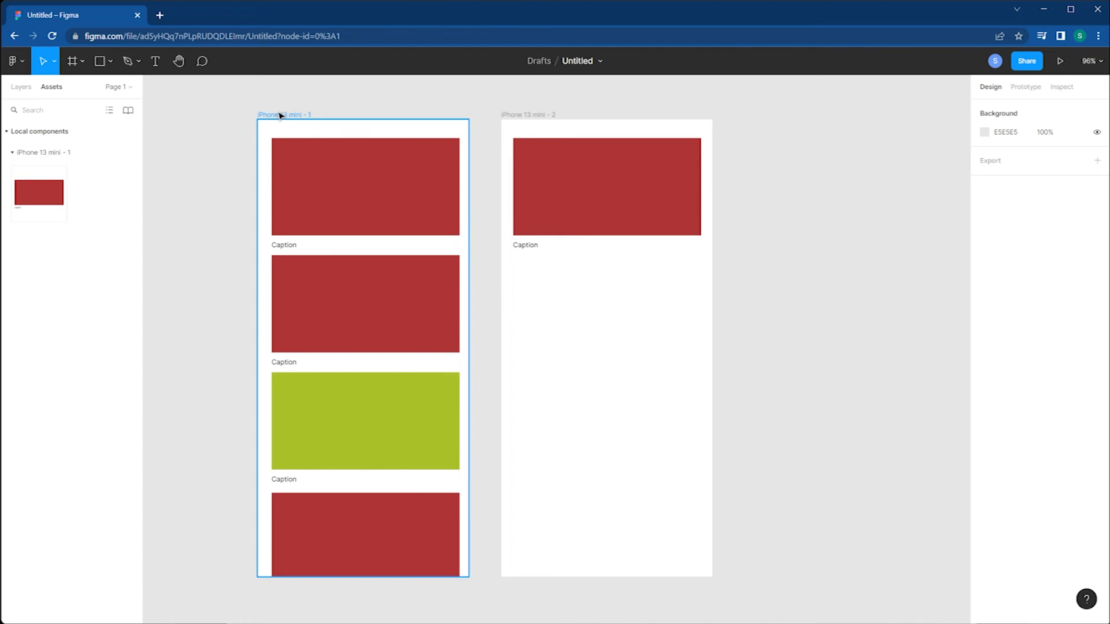
Select both iPhone 13 mini frames together and add an export setting to them
{"action": "left_click", "coordinate": [278, 116]}
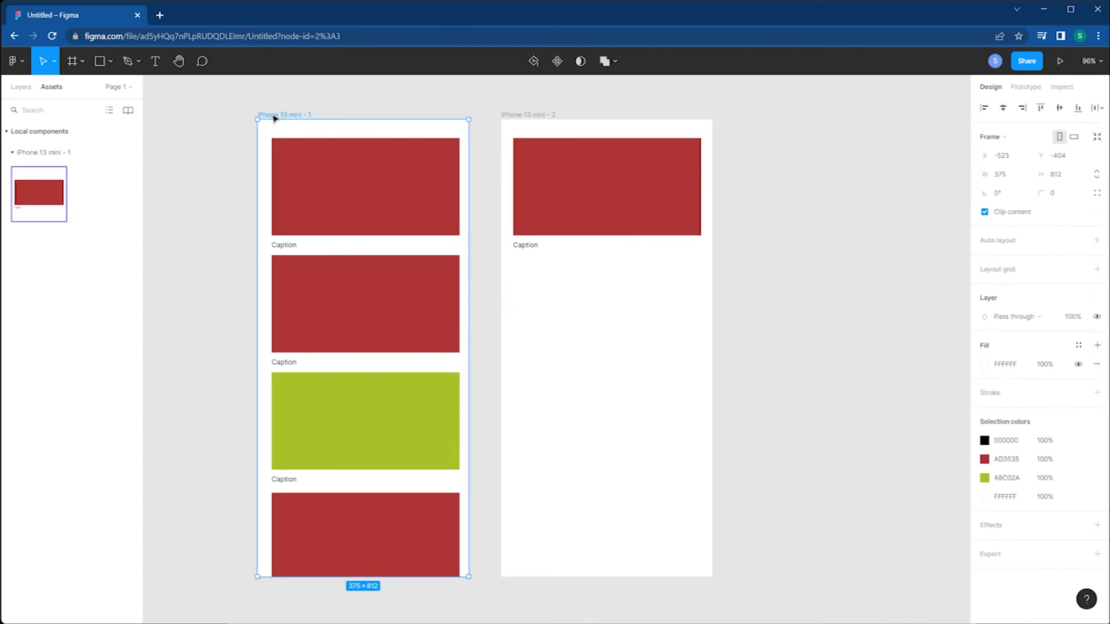
{"action": "left_click", "coordinate": [515, 115], "text": "shift"}
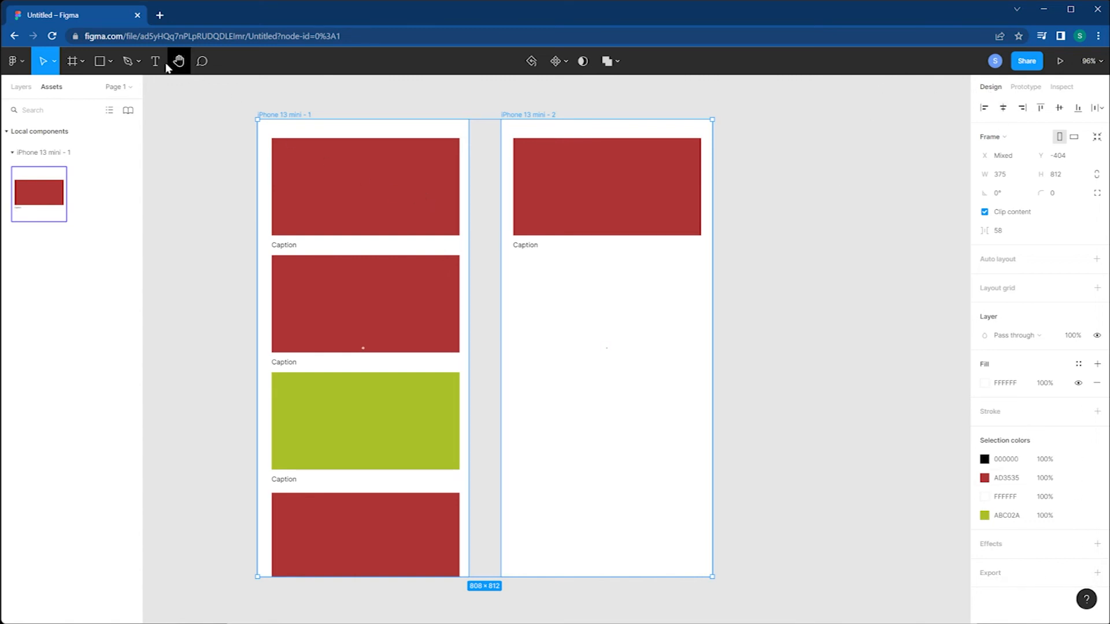
{"action": "left_click", "coordinate": [22, 64]}
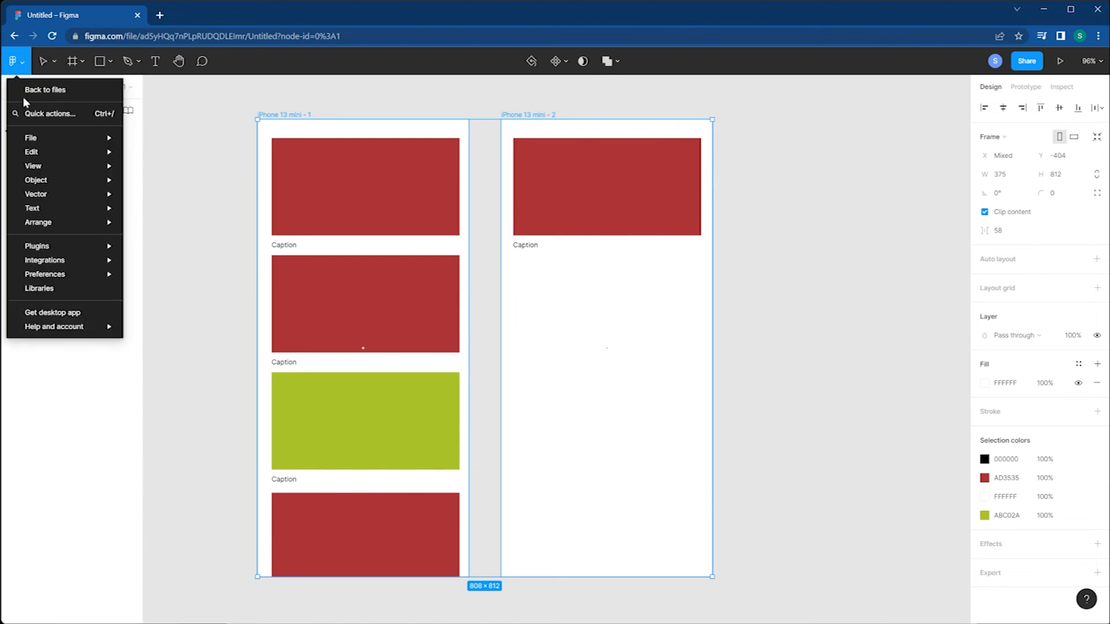
{"action": "mouse_move", "coordinate": [35, 138]}
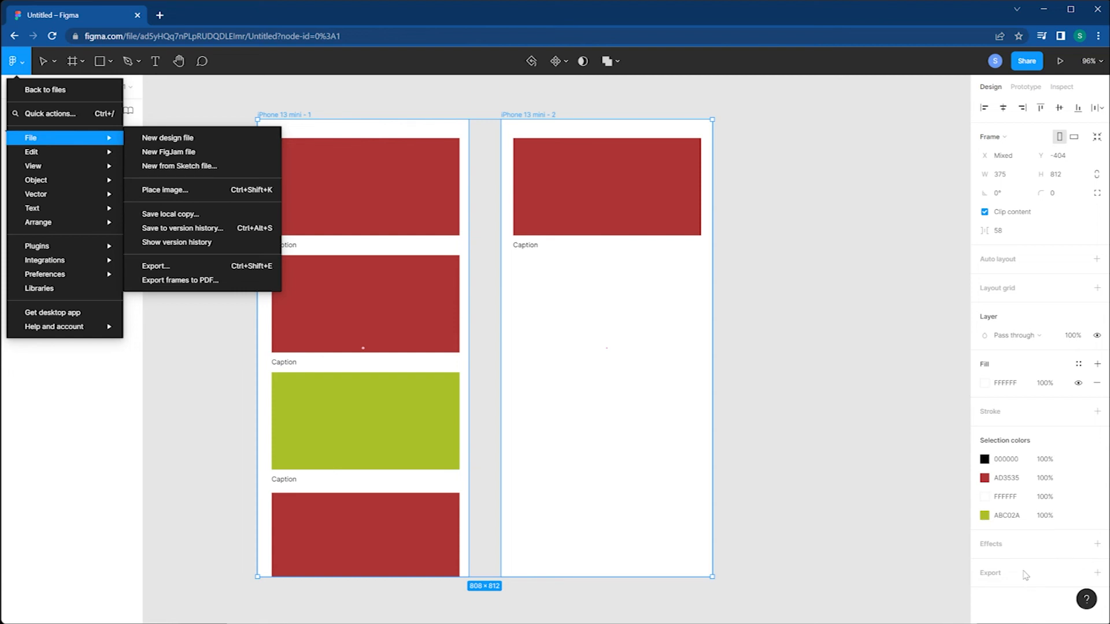
{"action": "left_click", "coordinate": [1097, 574]}
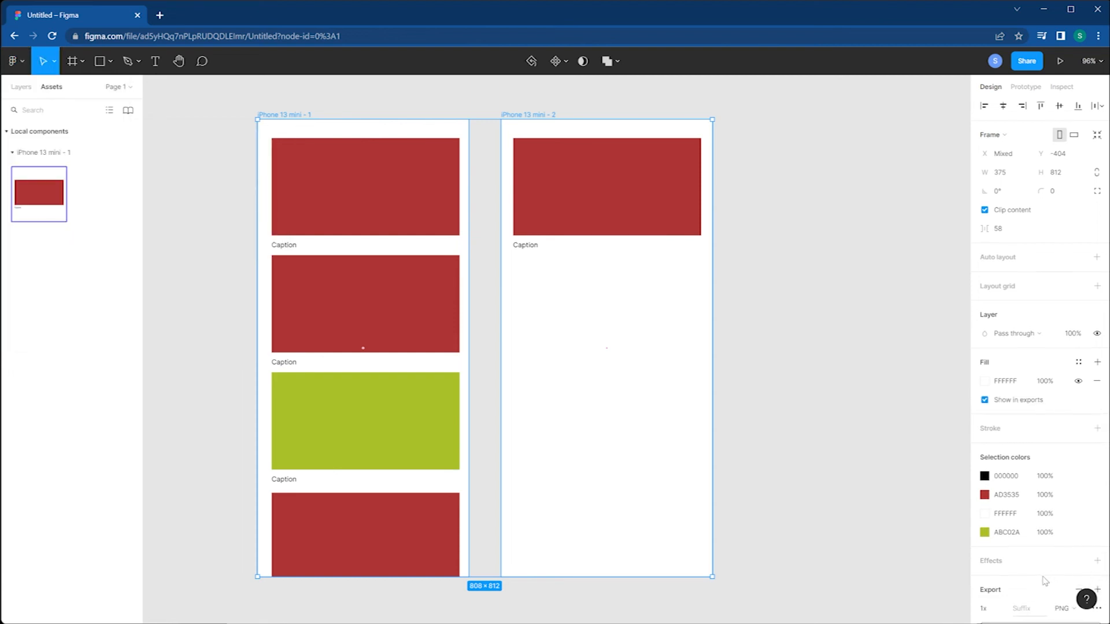
{"action": "left_click", "coordinate": [1096, 573]}
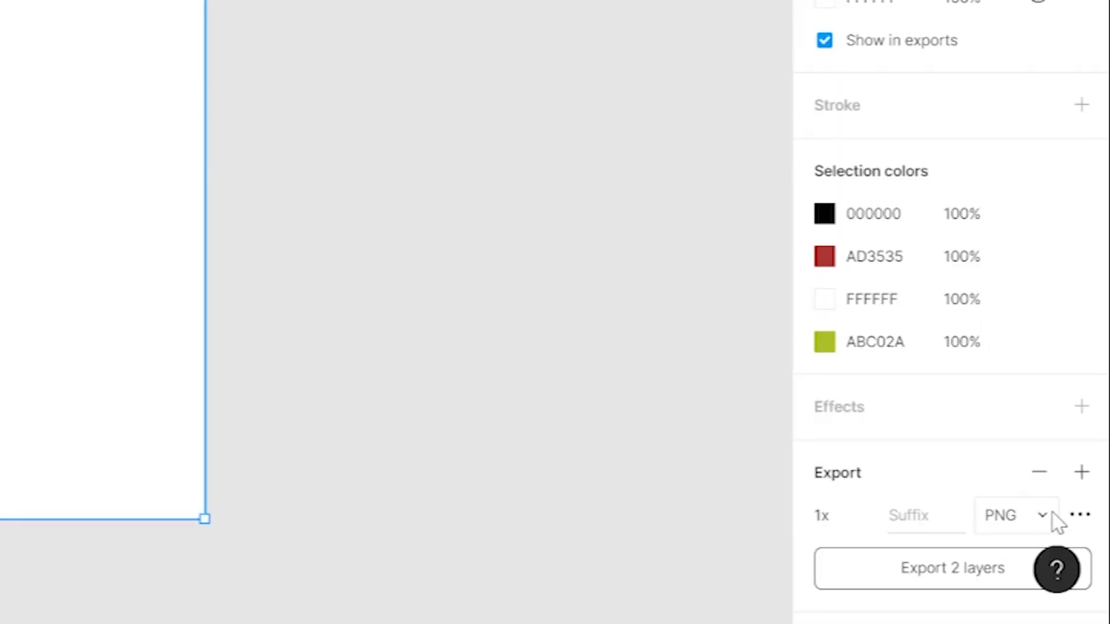
Export the two selected frames as PNG images at 1x scale
{"action": "left_click", "coordinate": [1033, 516]}
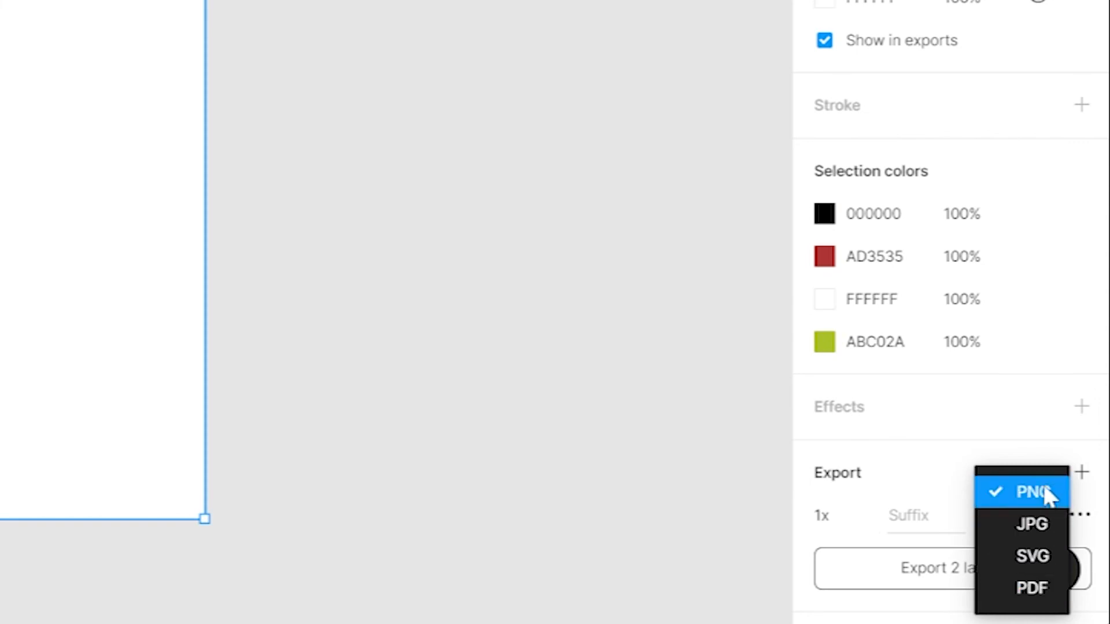
{"action": "left_click", "coordinate": [1046, 494]}
{"action": "left_click", "coordinate": [859, 515]}
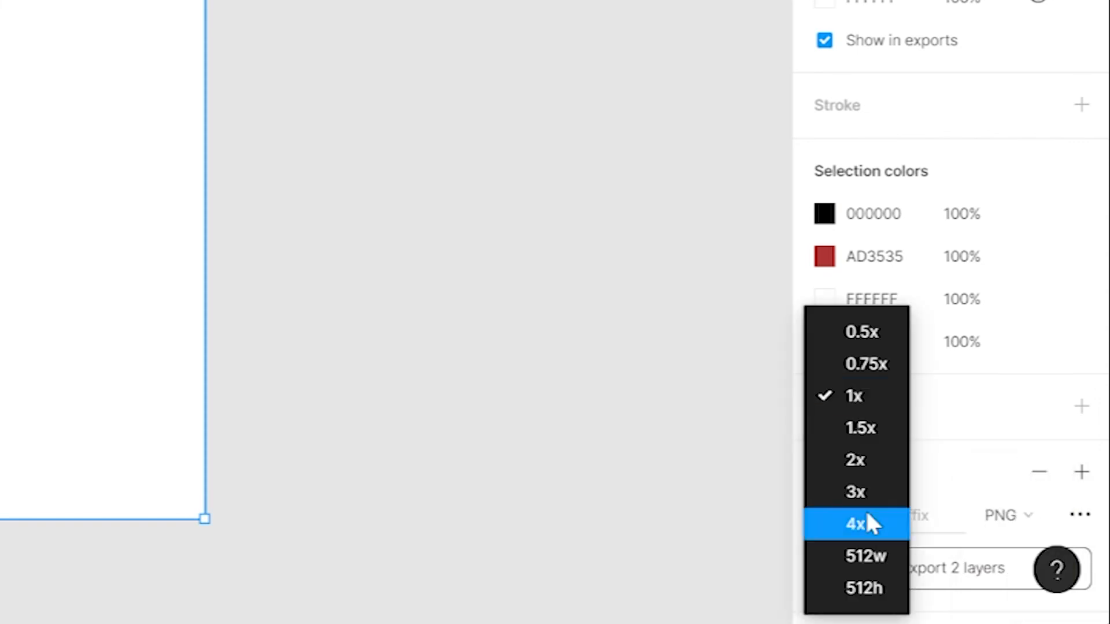
{"action": "left_click", "coordinate": [875, 398]}
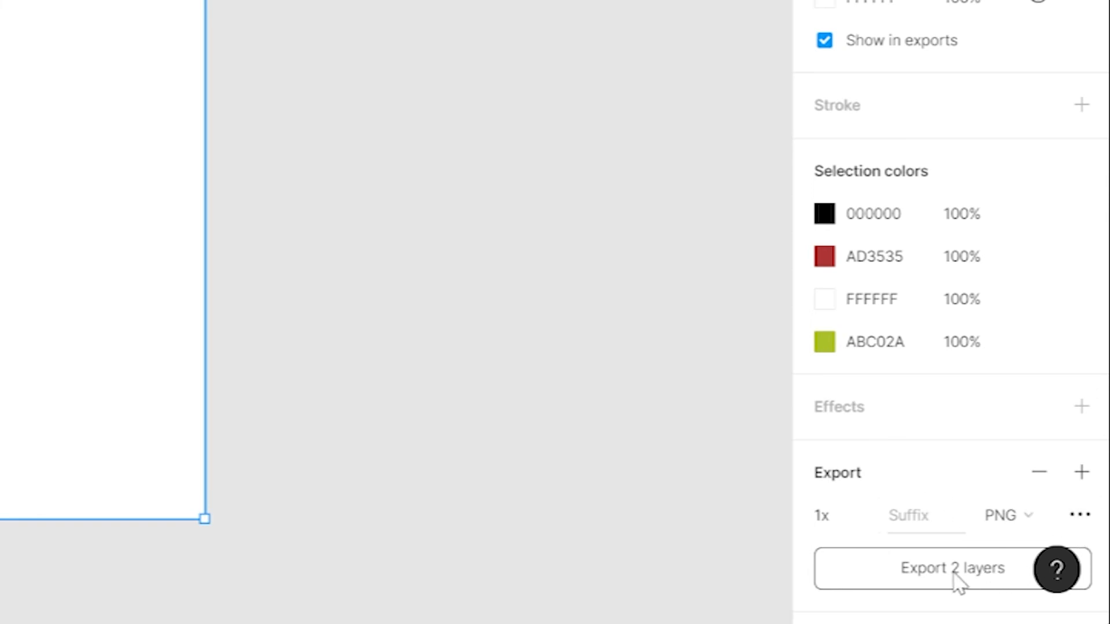
{"action": "left_click", "coordinate": [983, 580]}
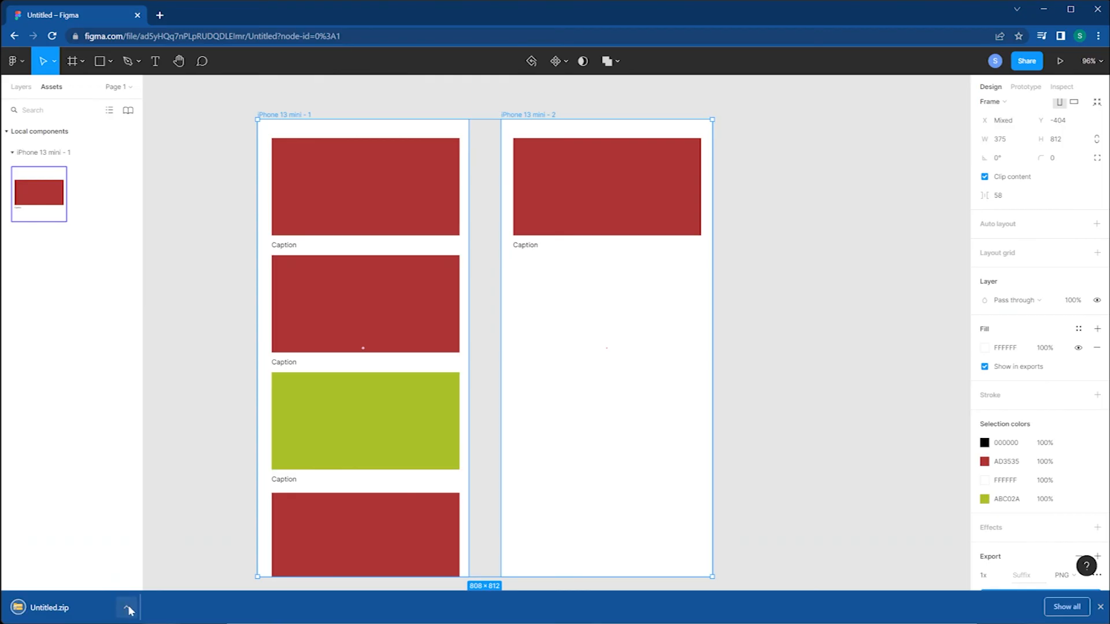
Extract the downloaded Untitled.zip into an Untitled folder within Downloads
{"action": "left_click", "coordinate": [126, 608]}
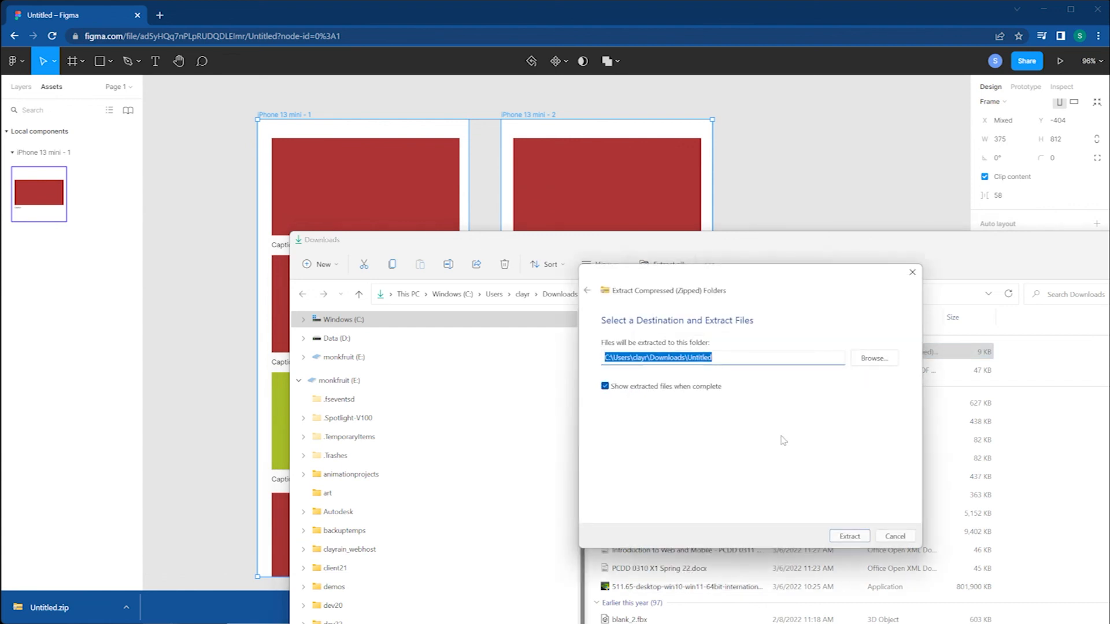
{"action": "left_click", "coordinate": [849, 536]}
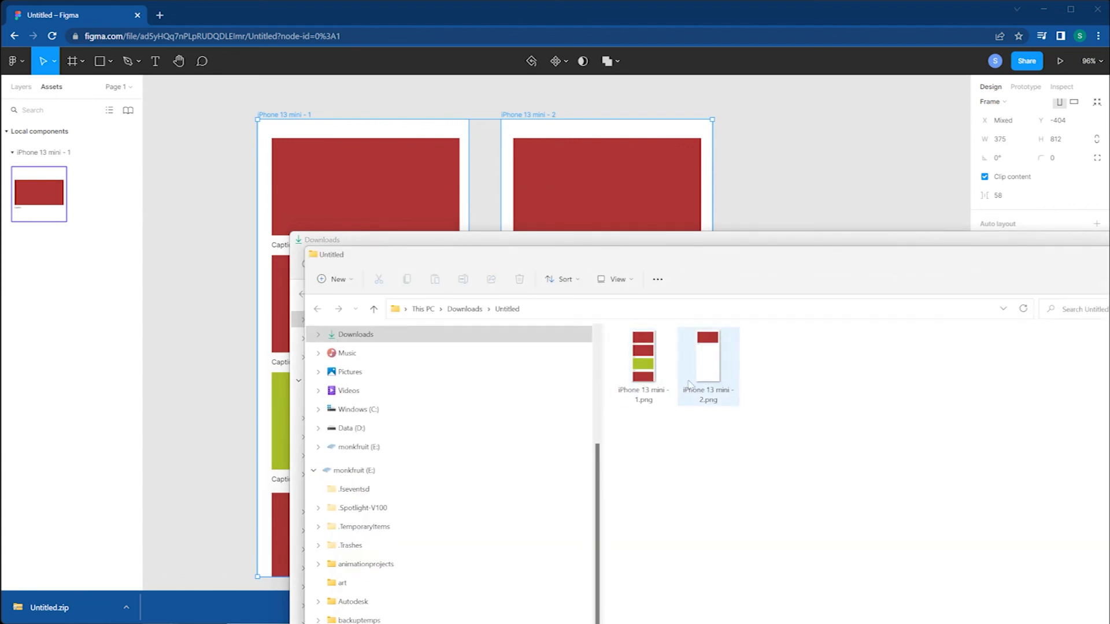
Switch to Photoshop and place both extracted frame PNGs side by side near the upper-left corner of the Untitled-1 canvas
{"action": "left_click", "coordinate": [364, 623]}
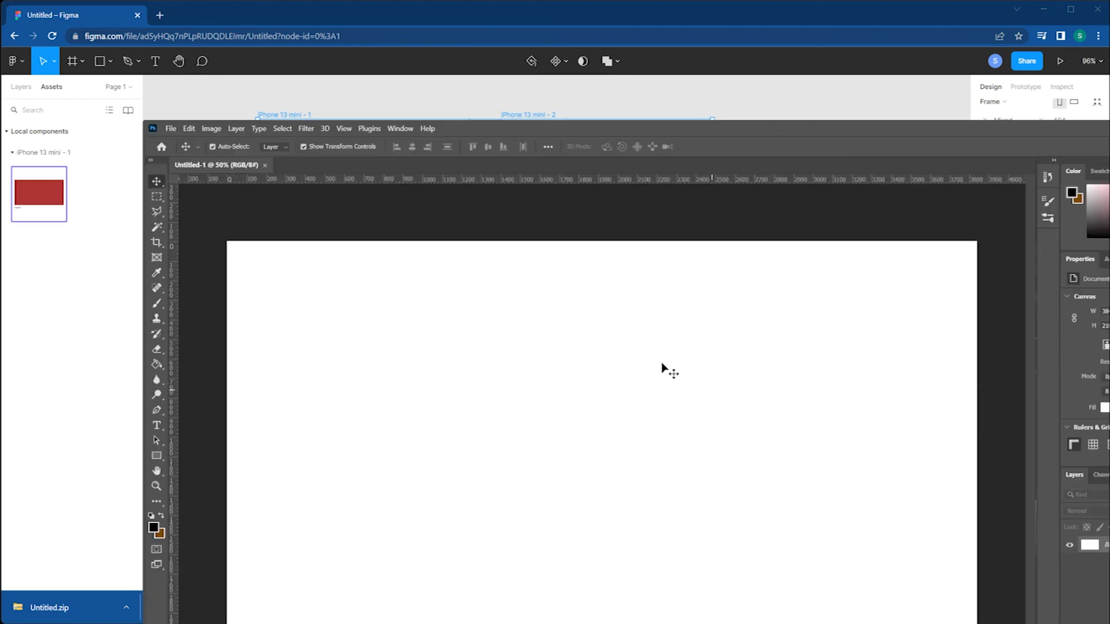
{"action": "key", "text": "alt+Tab"}
{"action": "left_click_drag", "start_coordinate": [1109, 405], "coordinate": [293, 352]}
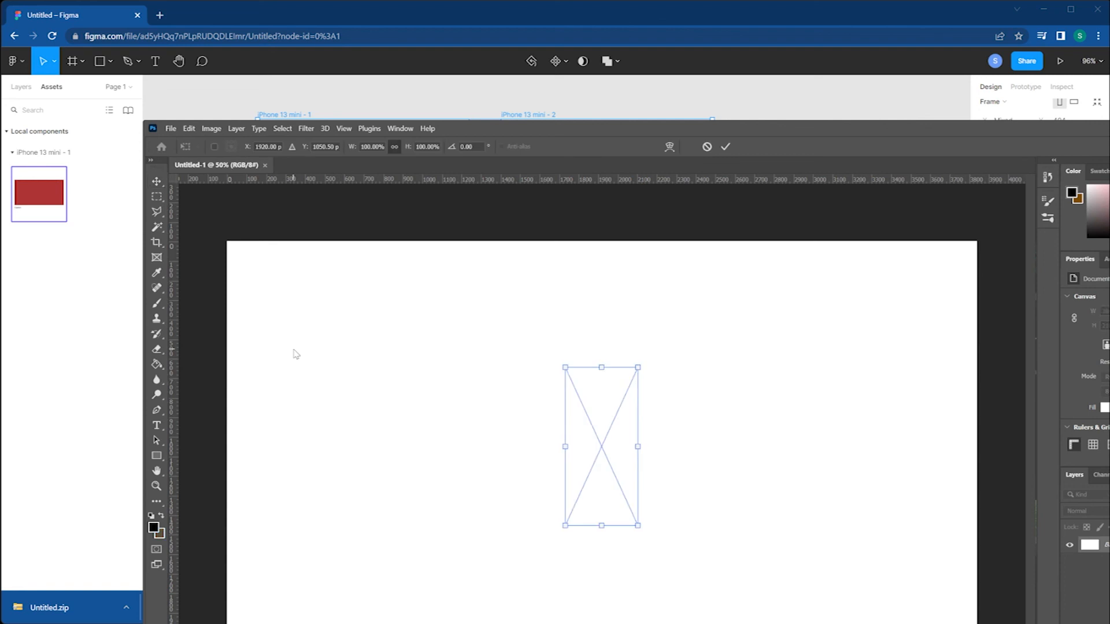
{"action": "left_click_drag", "start_coordinate": [604, 415], "coordinate": [317, 324]}
{"action": "key", "text": "Return"}
{"action": "left_click_drag", "start_coordinate": [574, 403], "coordinate": [401, 316]}
{"action": "key", "text": "Return"}
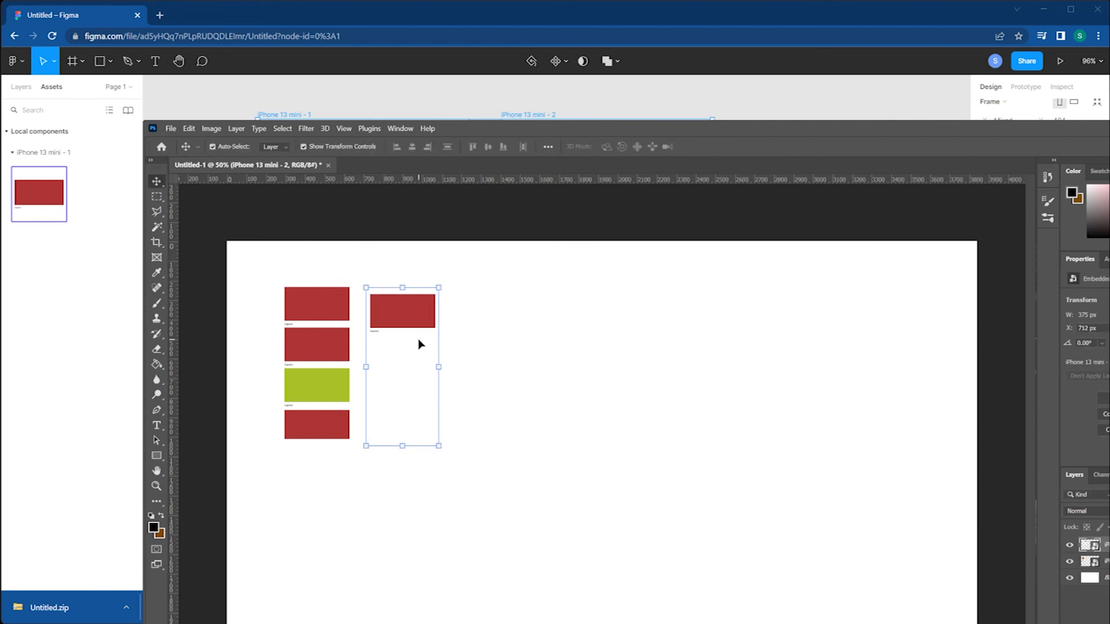
Move the second frame image up so its red rectangle lines up with the first image's top rectangle, then deselect it
{"action": "left_click", "coordinate": [511, 363]}
{"action": "left_click_drag", "start_coordinate": [424, 318], "coordinate": [413, 304]}
{"action": "left_click", "coordinate": [469, 360]}
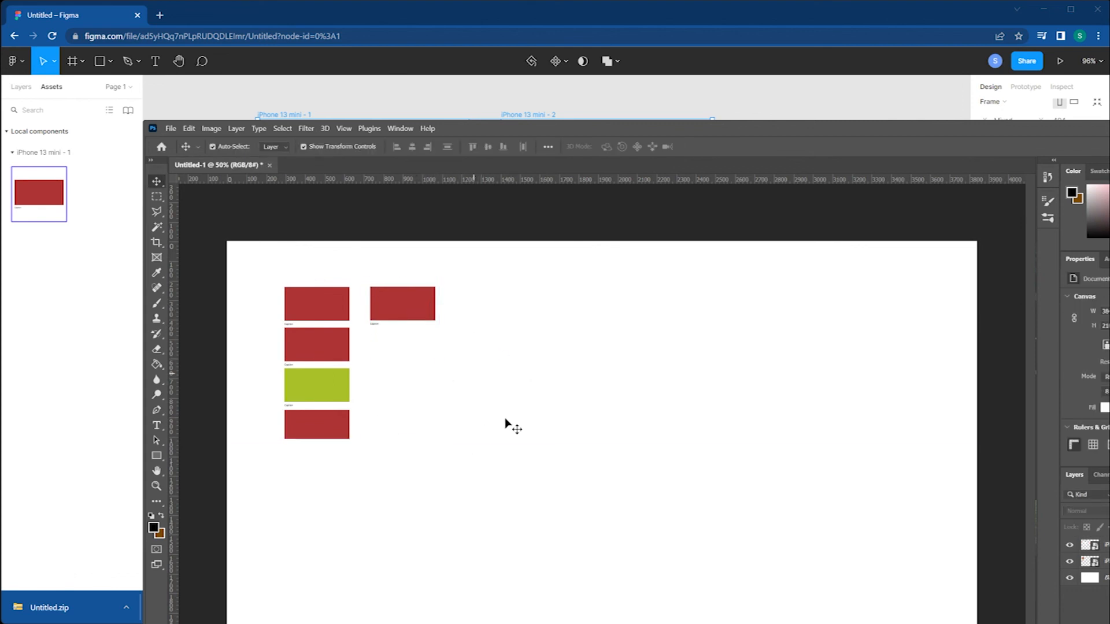